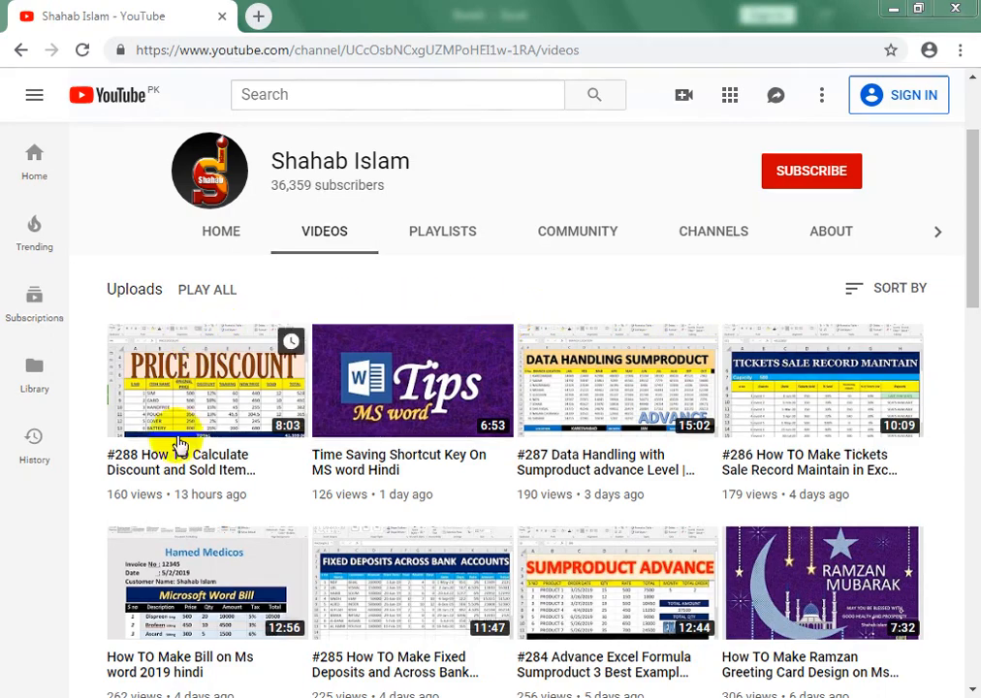
Step: Switch to the Excel workbook Book1 and enter the formula =C5*C12 in D5 for ITEM 1's Monday amount
{"action": "left_click", "coordinate": [388, 696]}
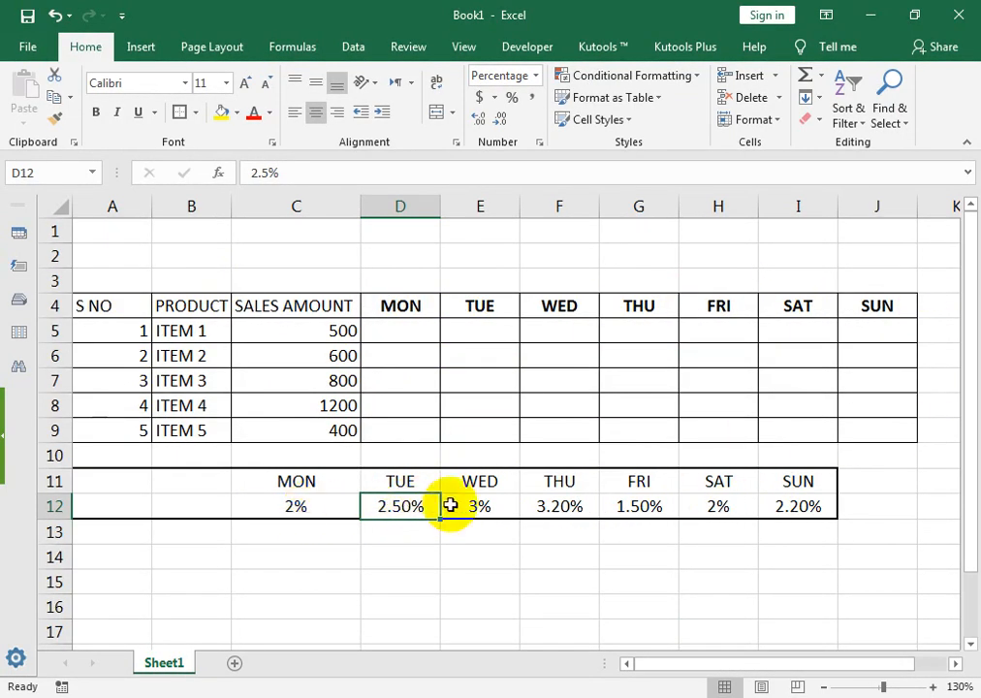
{"action": "left_click", "coordinate": [421, 333]}
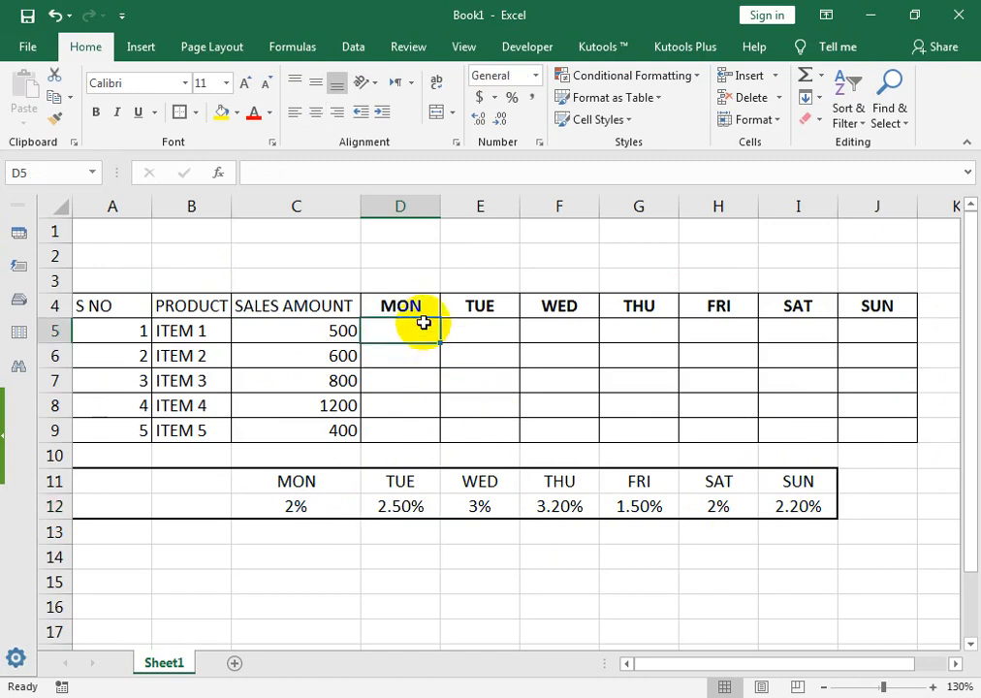
{"action": "type", "text": "="}
{"action": "left_click", "coordinate": [346, 332]}
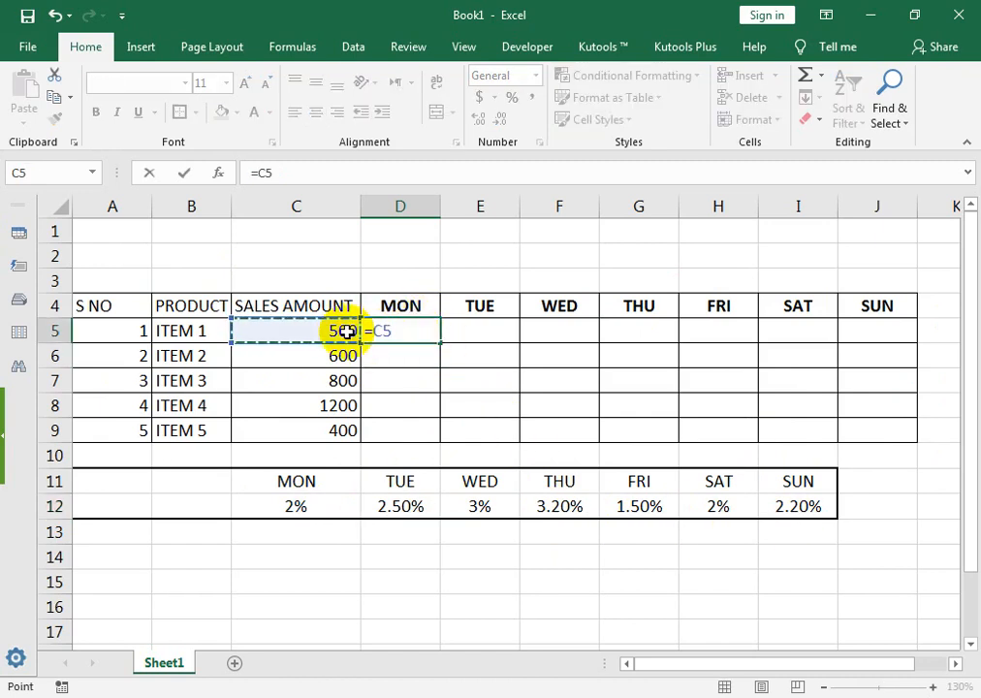
{"action": "left_click", "coordinate": [315, 505]}
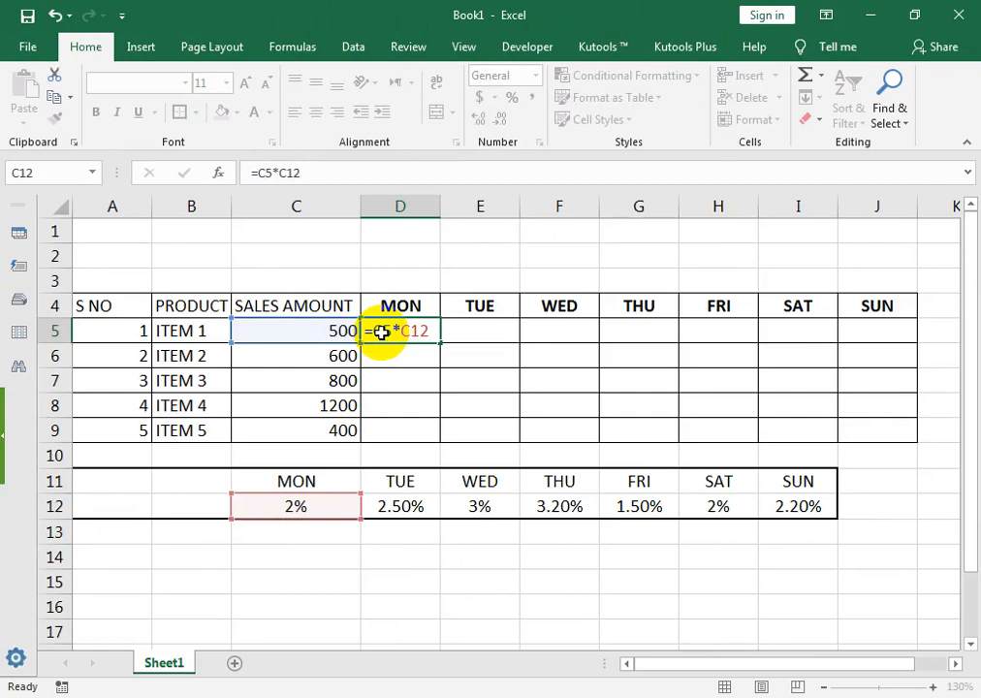
{"action": "key", "text": "Return"}
Step: Fill the D5 formula across the weekday columns through J5
{"action": "left_click", "coordinate": [507, 347]}
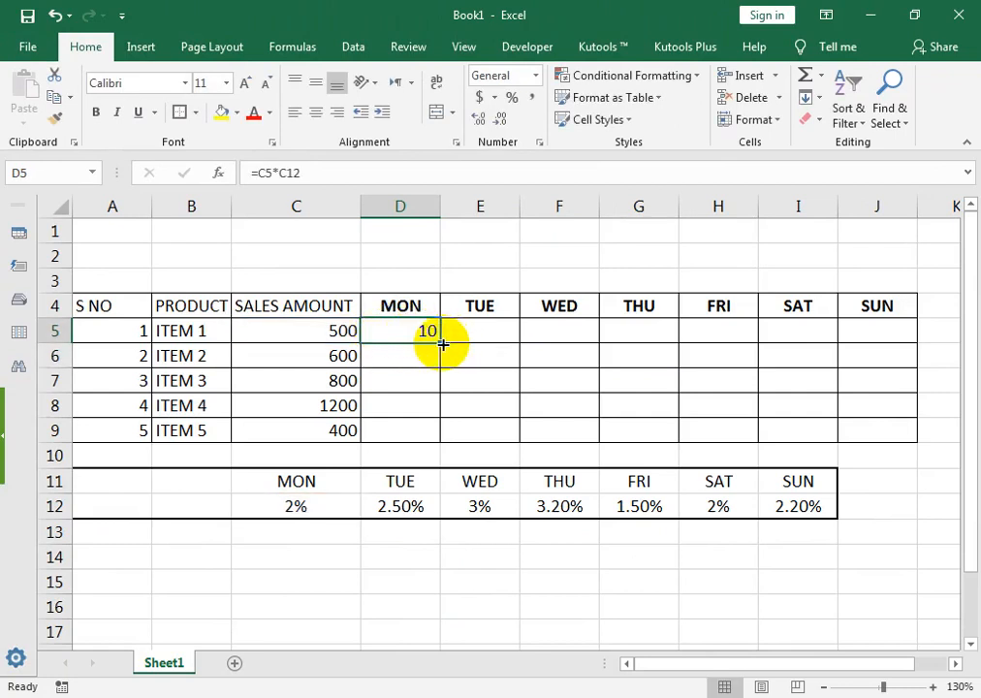
{"action": "left_click_drag", "start_coordinate": [442, 344], "coordinate": [442, 344]}
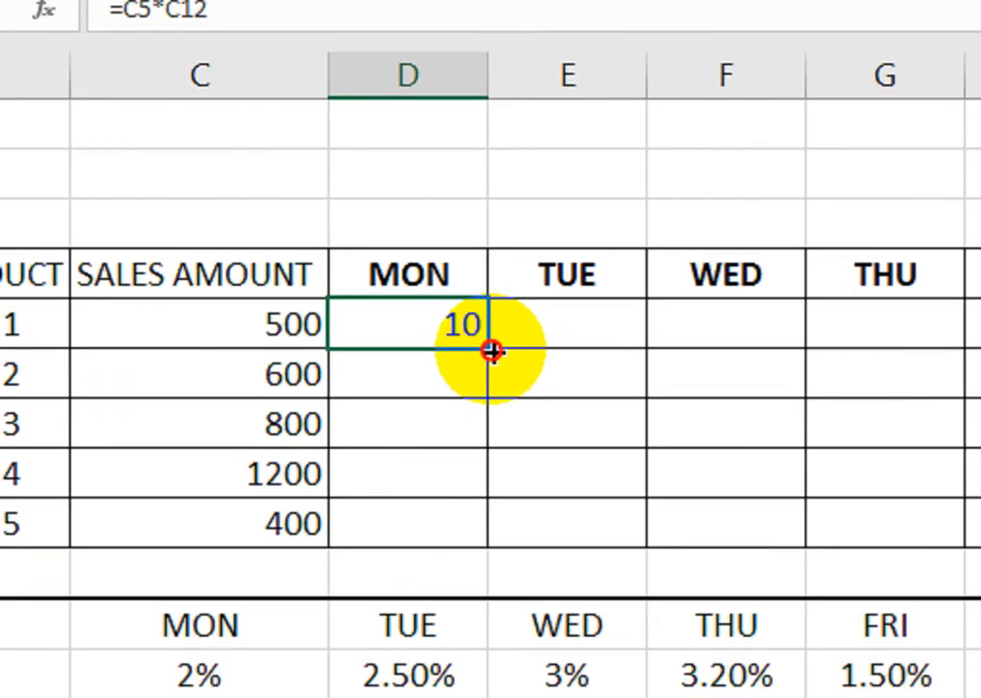
{"action": "left_click_drag", "start_coordinate": [491, 350], "coordinate": [890, 329]}
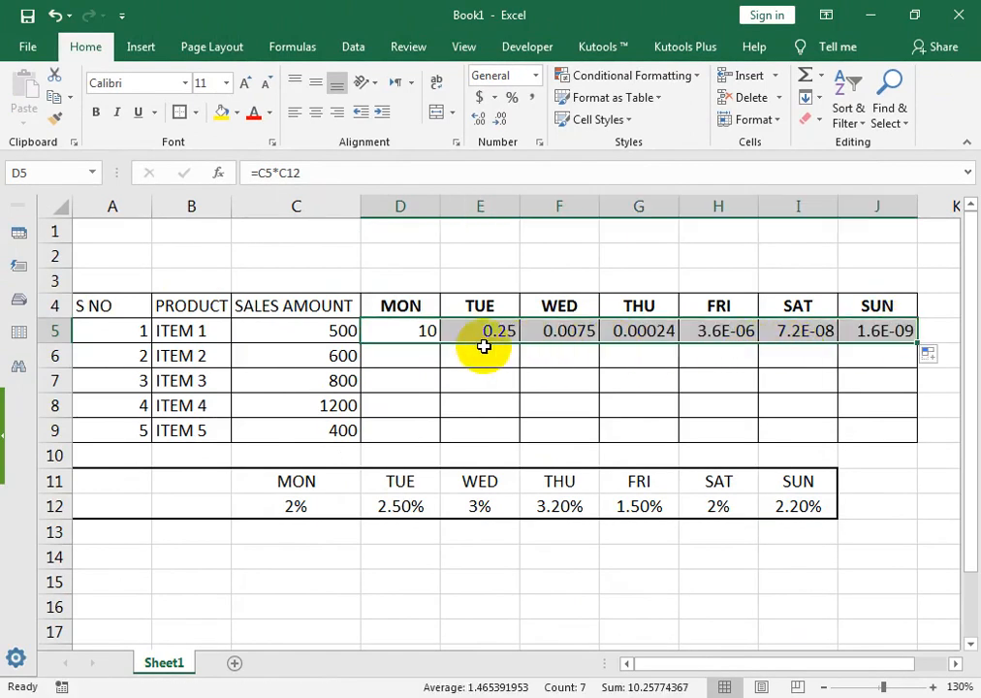
Step: Examine the cell references in the formulas of E5 and D5
{"action": "left_click", "coordinate": [423, 332]}
{"action": "left_click", "coordinate": [453, 335]}
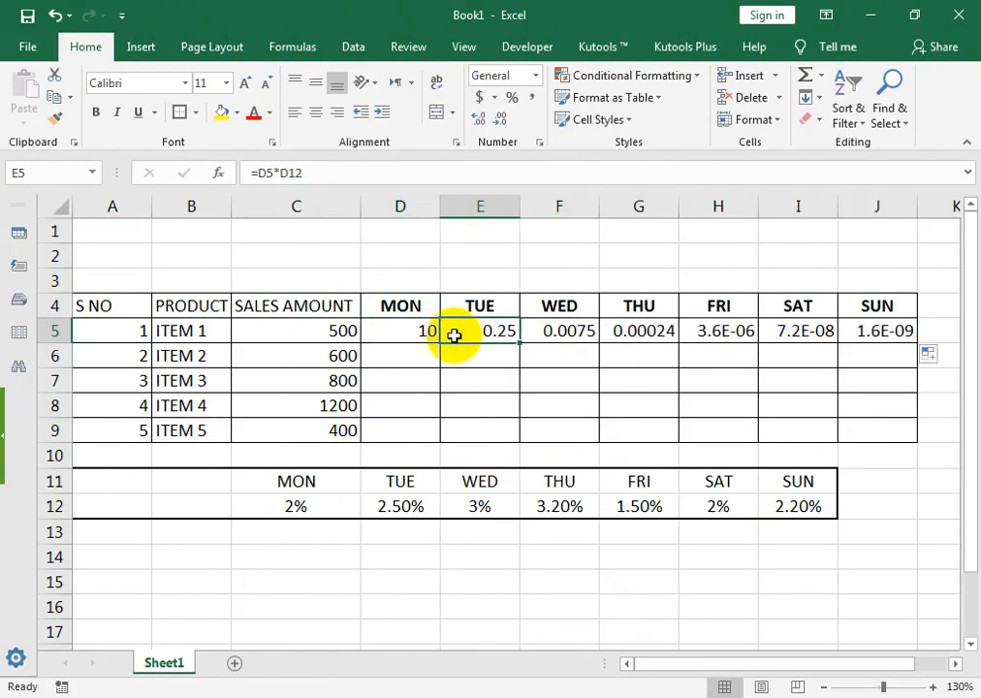
{"action": "double_click", "coordinate": [453, 335]}
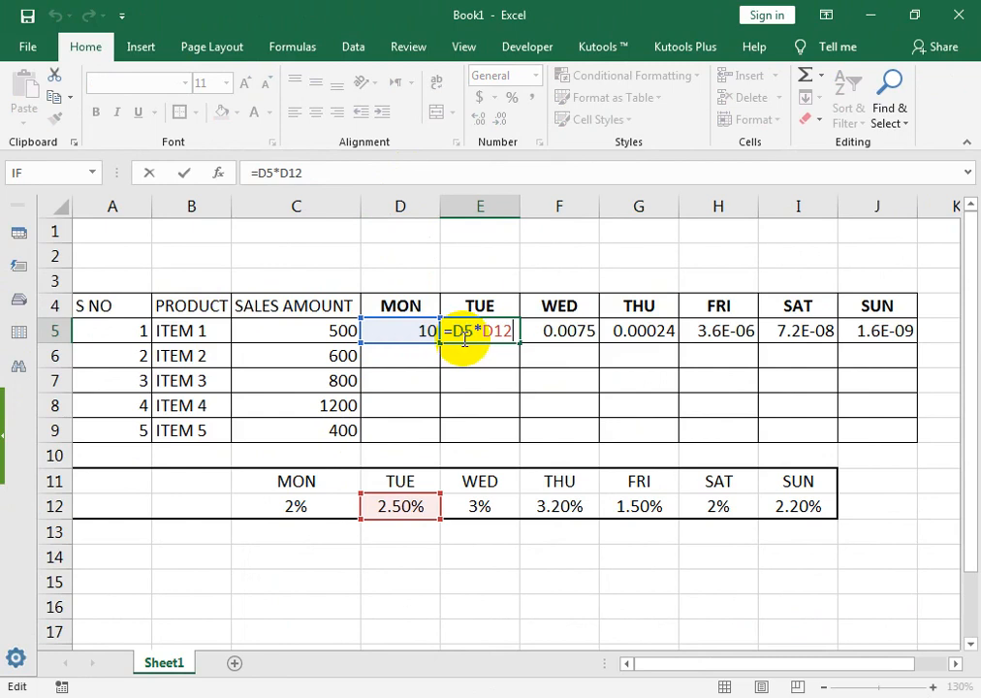
{"action": "key", "text": "Return"}
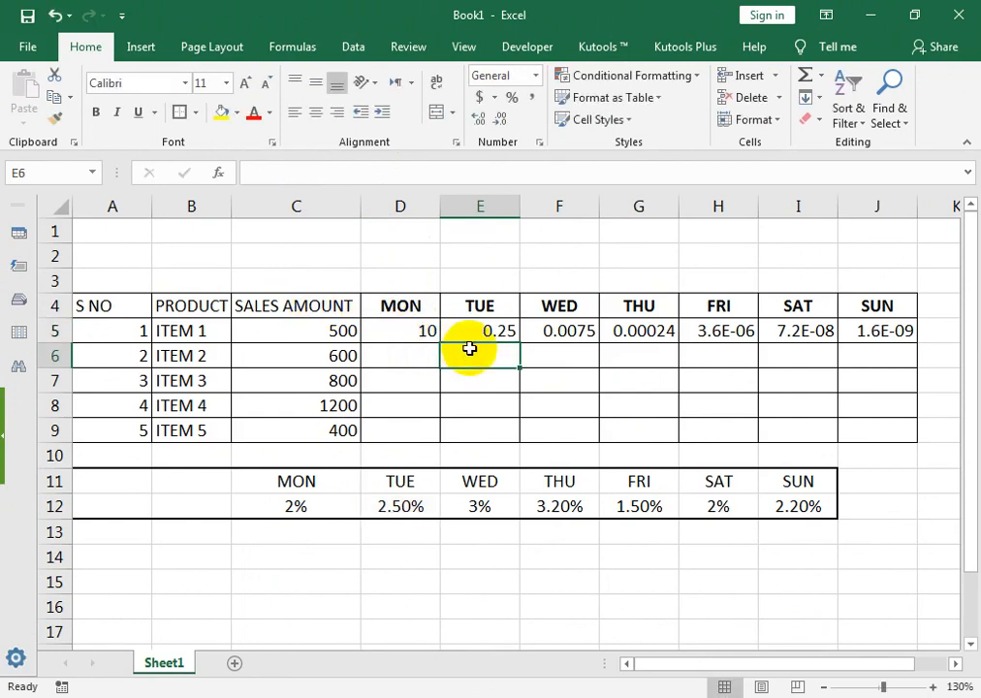
{"action": "double_click", "coordinate": [387, 328]}
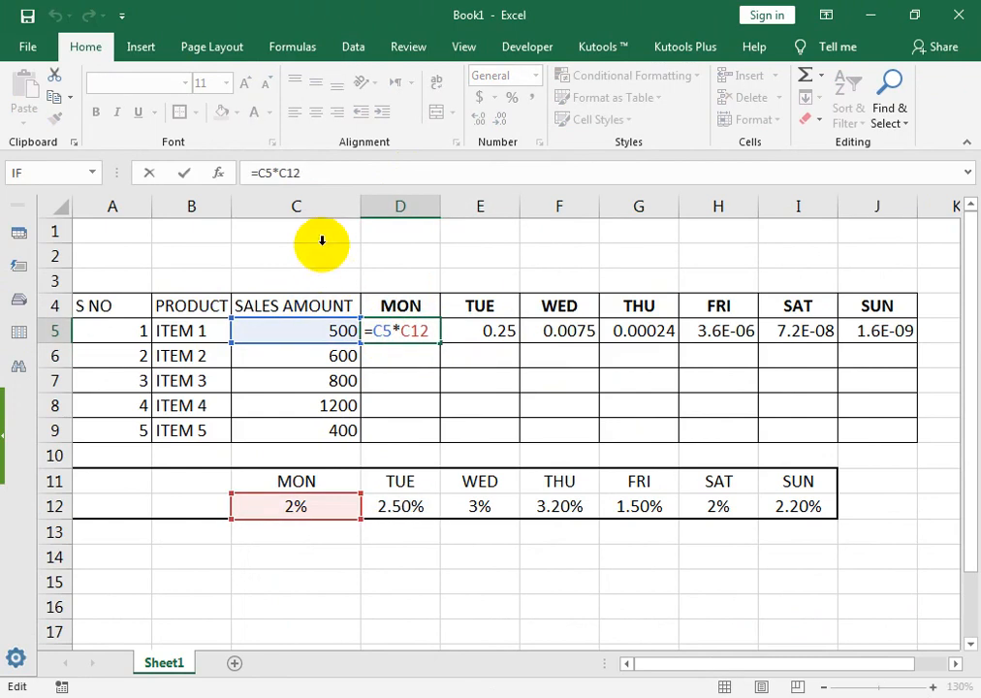
{"action": "key", "text": "Return"}
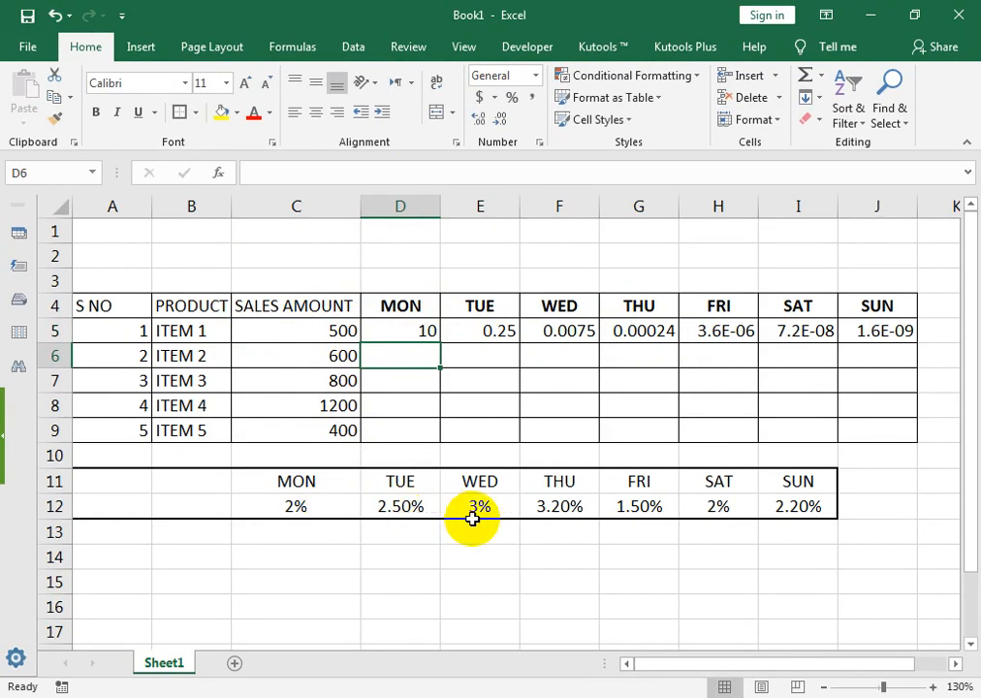
Step: Clear D5:J5 and enter the formula =$C5*C12 in D5, locking only column C of the sales amount
{"action": "left_click_drag", "start_coordinate": [386, 331], "coordinate": [873, 329]}
{"action": "key", "text": "Delete"}
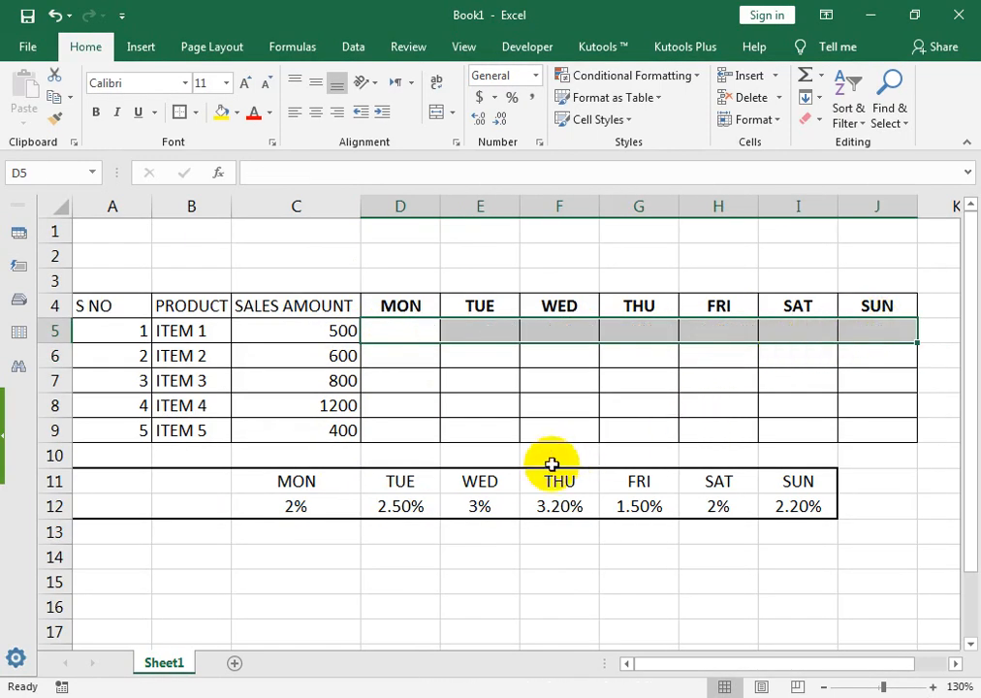
{"action": "left_click", "coordinate": [414, 331]}
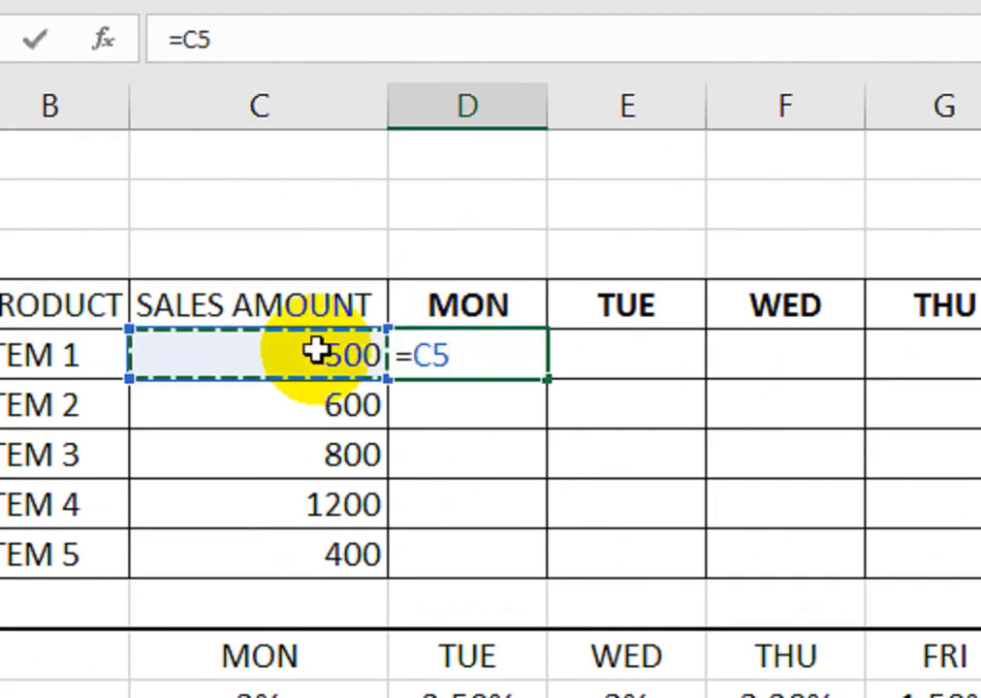
{"action": "key", "text": "F4"}
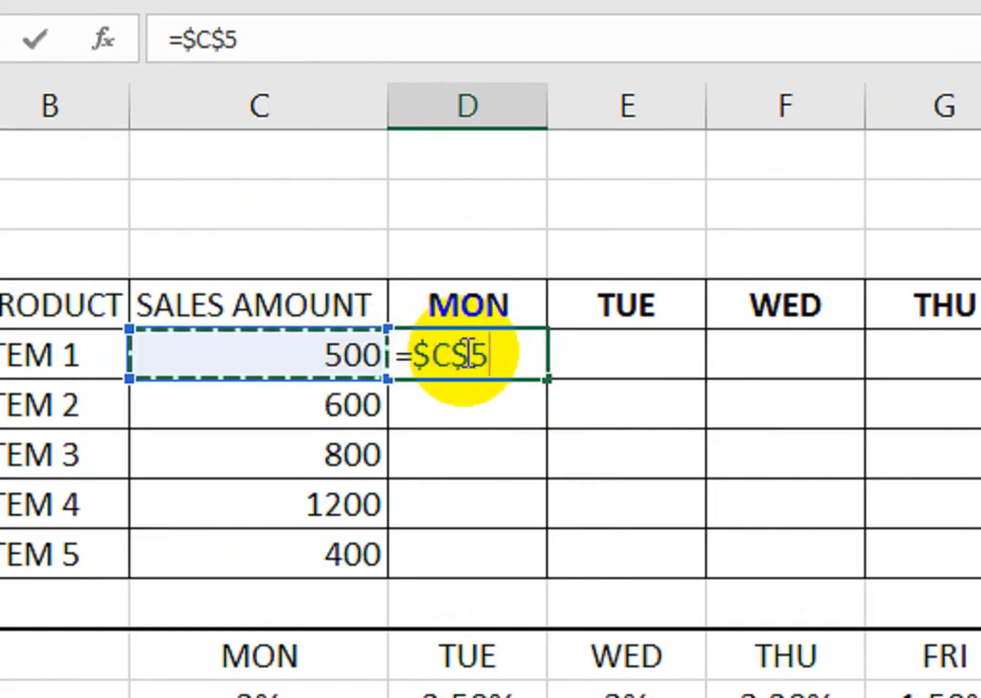
{"action": "key", "text": "F4"}
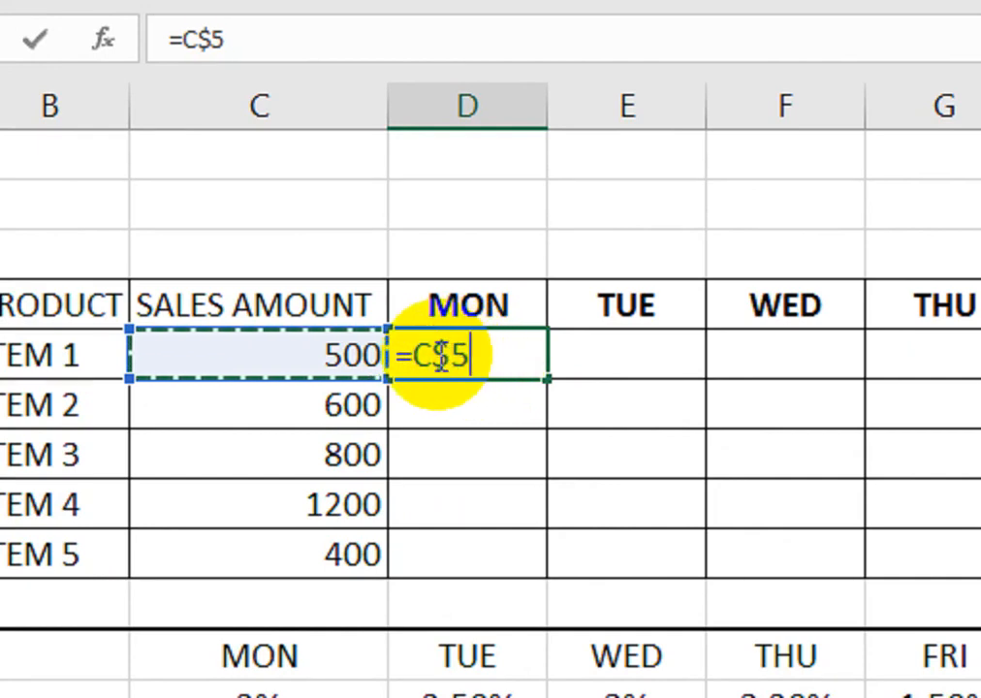
{"action": "key", "text": "F4"}
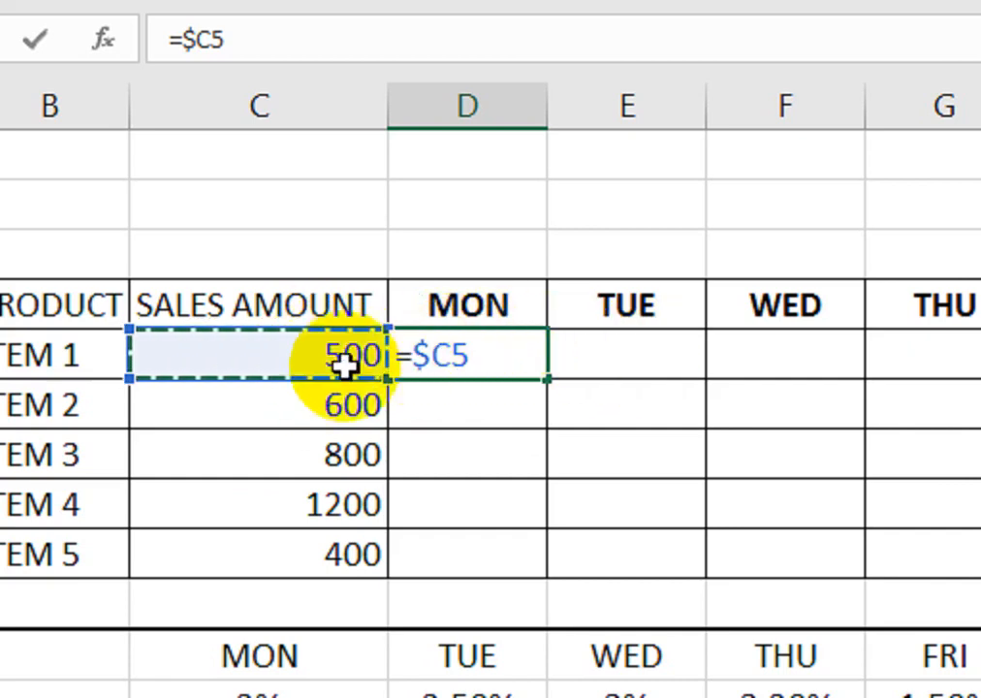
{"action": "type", "text": "*"}
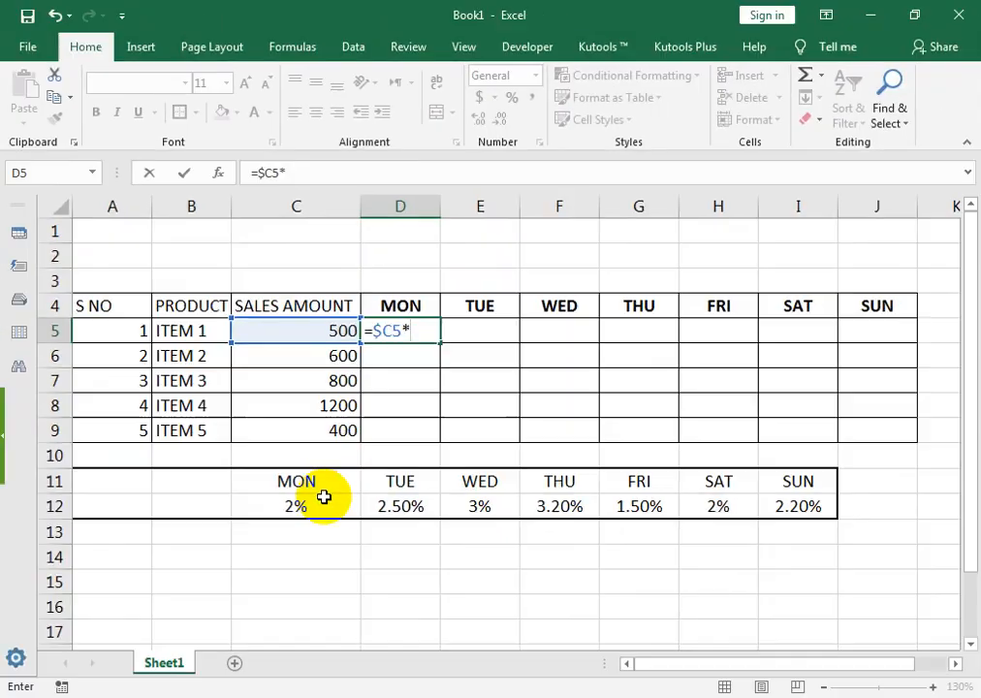
{"action": "left_click", "coordinate": [317, 550]}
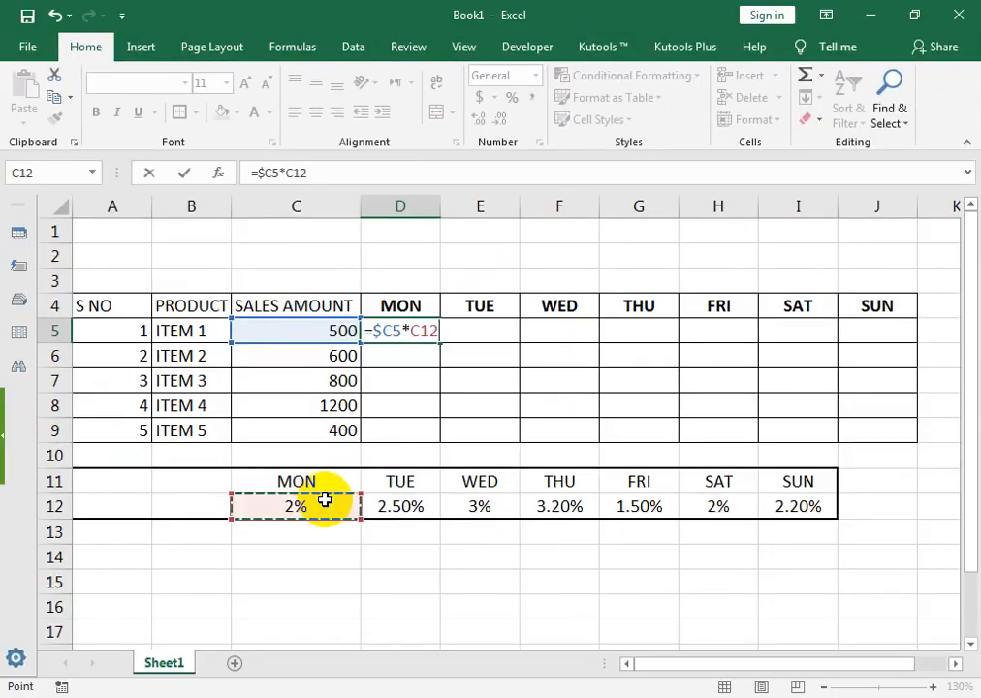
{"action": "key", "text": "Return"}
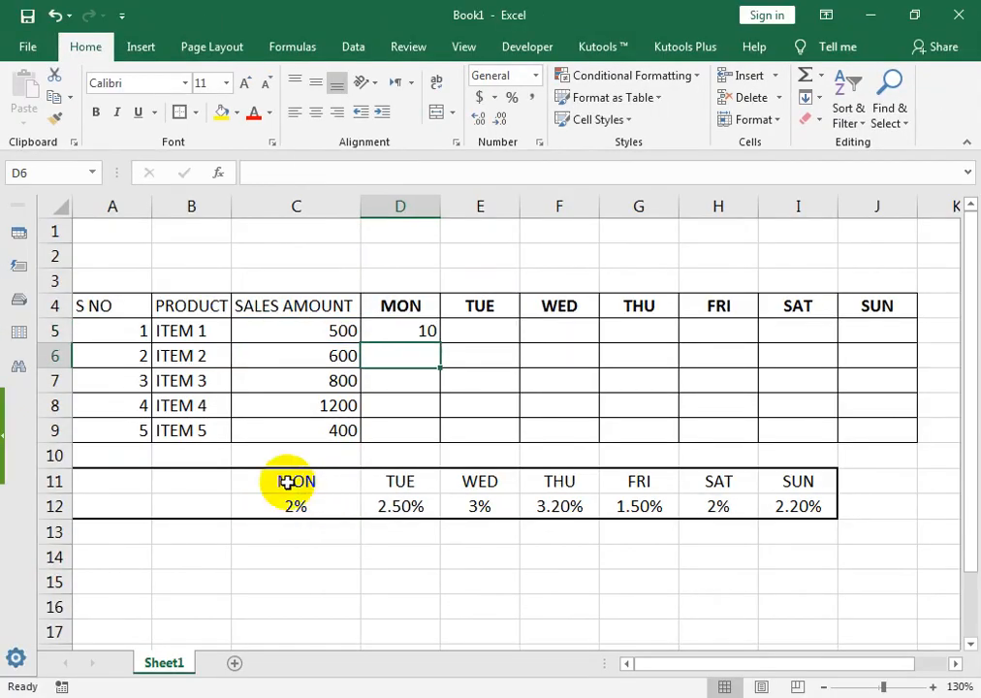
Step: Check the D5 formula's references and copy it across the ITEM 1 row through Sunday in J5
{"action": "left_click", "coordinate": [403, 330]}
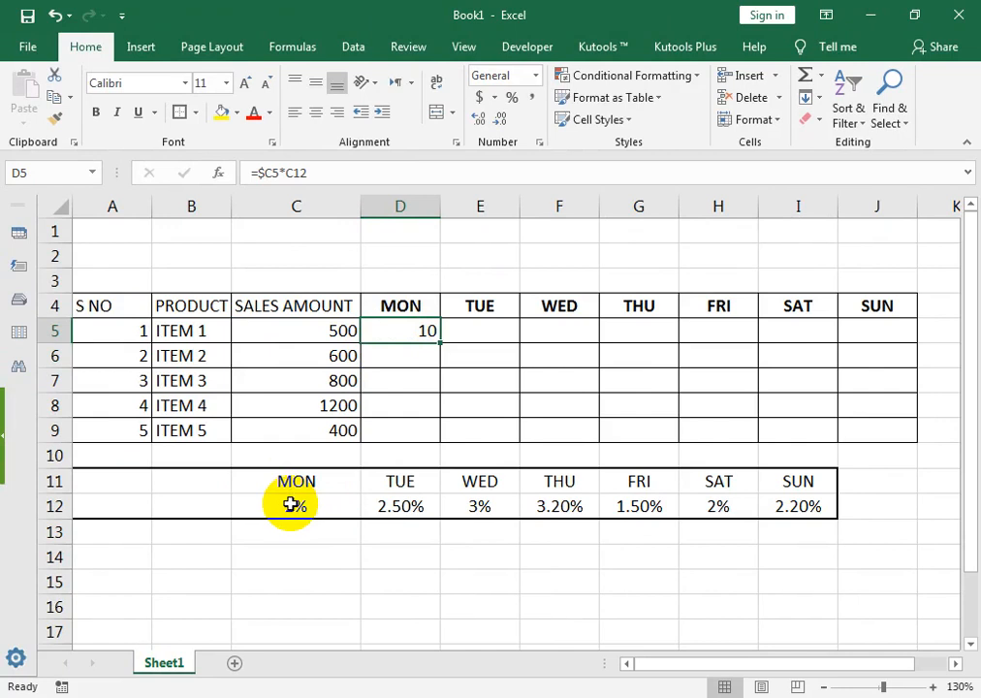
{"action": "double_click", "coordinate": [416, 332]}
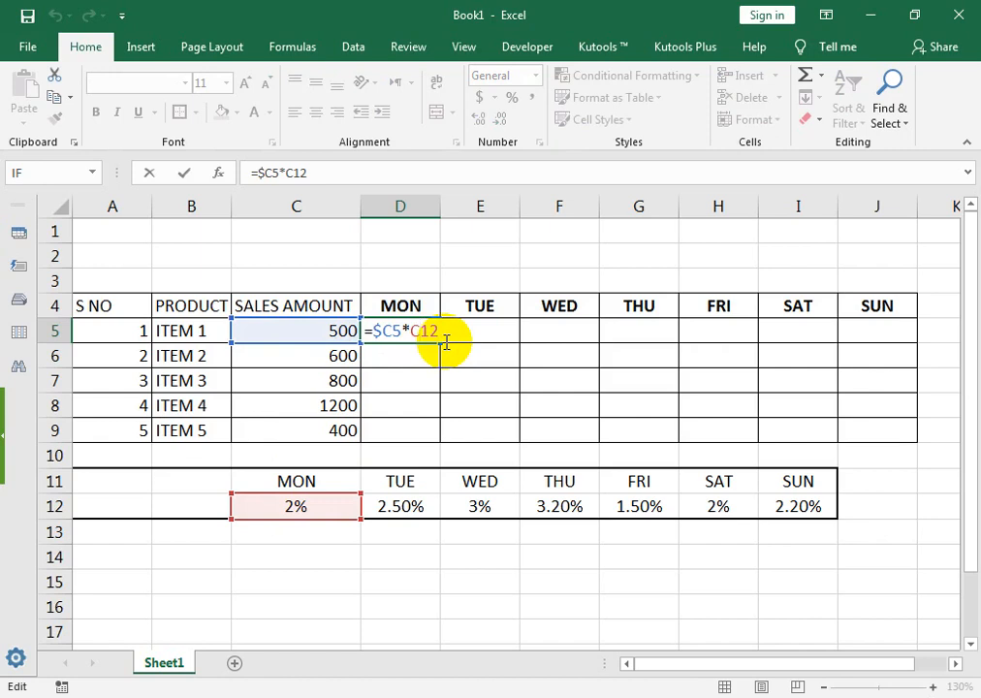
{"action": "key", "text": "Return"}
{"action": "left_click", "coordinate": [427, 338]}
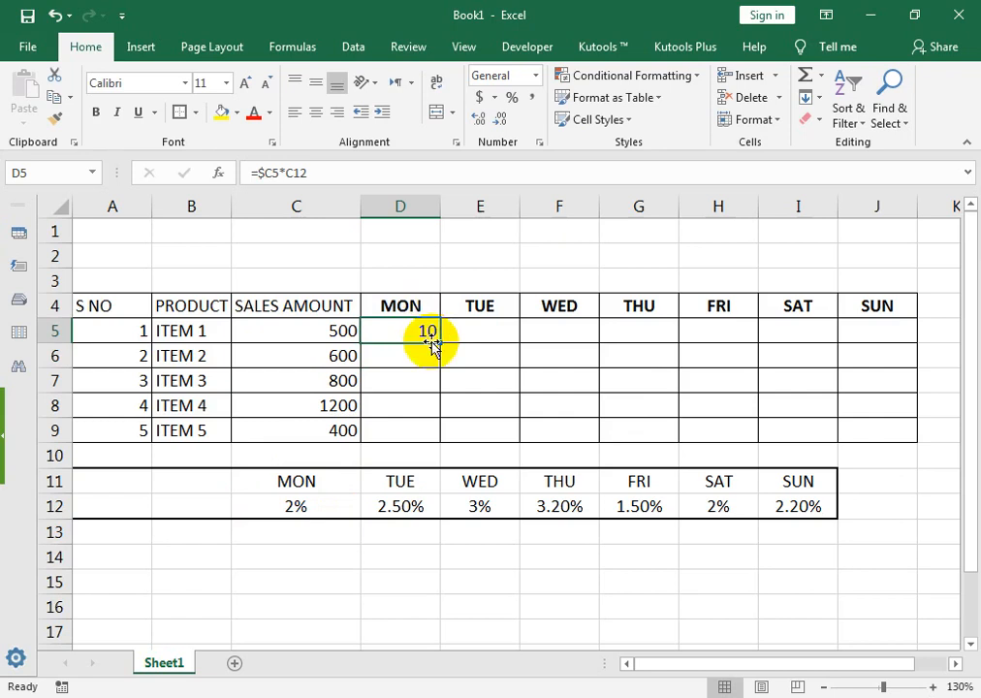
{"action": "left_click_drag", "start_coordinate": [440, 346], "coordinate": [887, 333]}
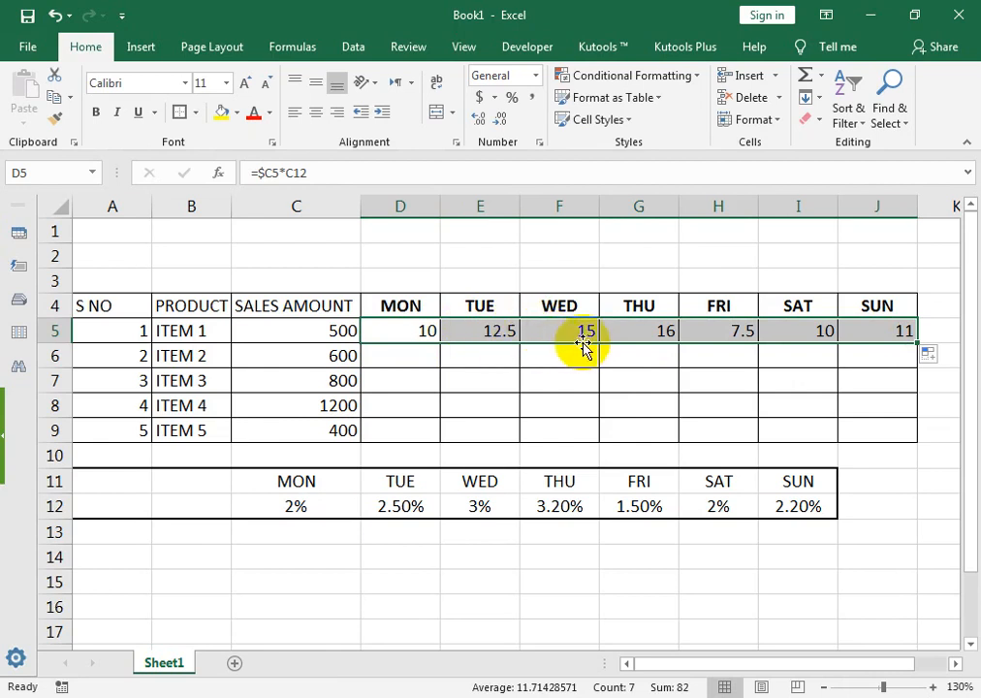
Step: Inspect the Sunday formula in J5 and fill the D5:J5 formulas down through row 9
{"action": "left_click", "coordinate": [841, 331]}
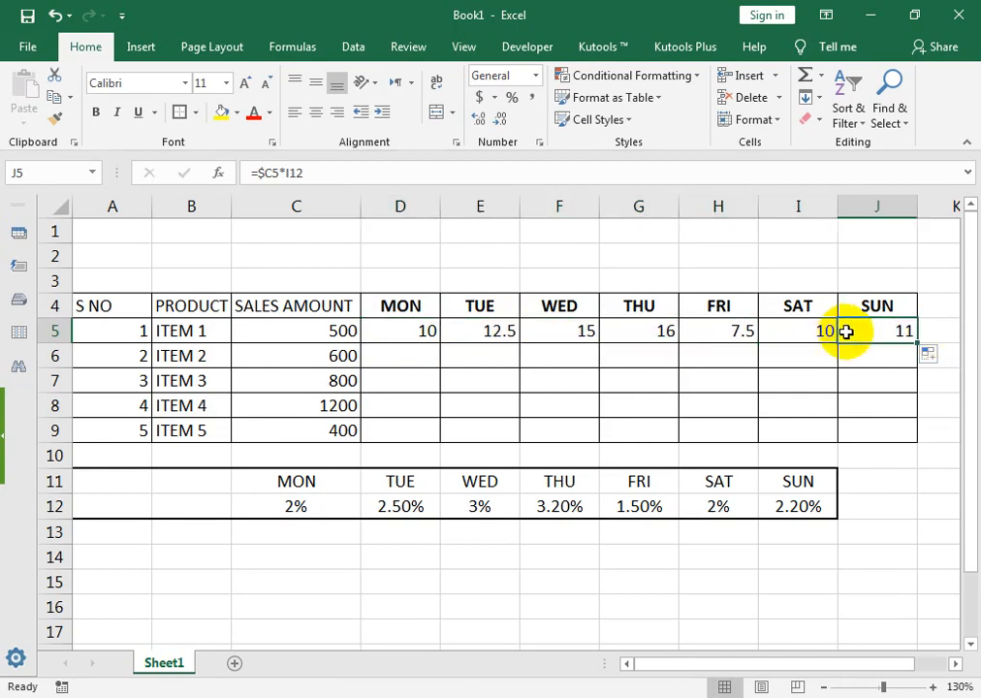
{"action": "double_click", "coordinate": [862, 327]}
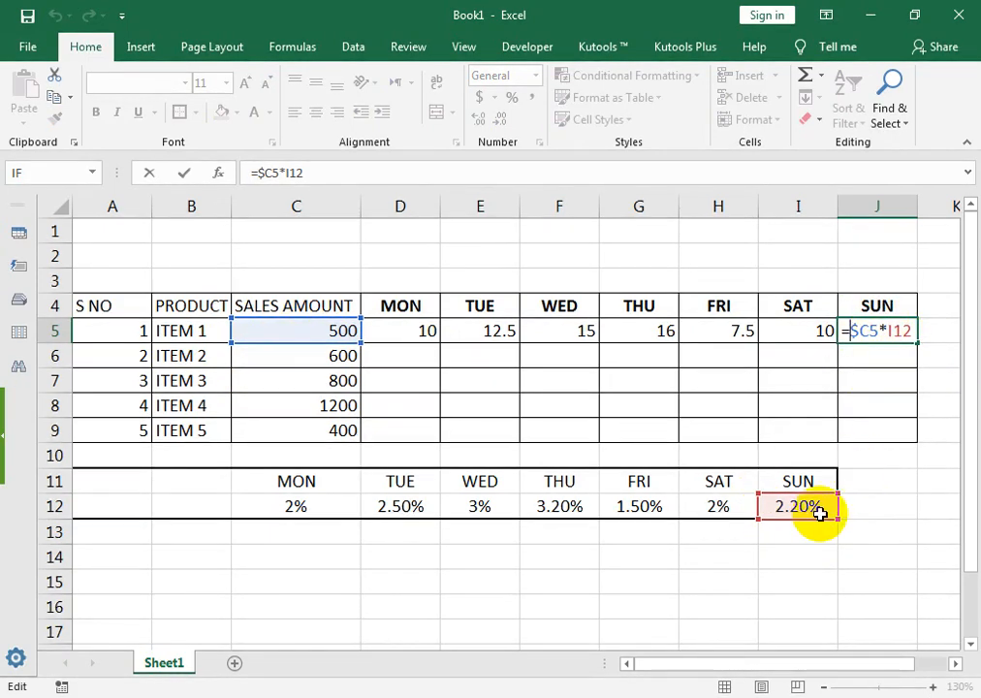
{"action": "key", "text": "Return"}
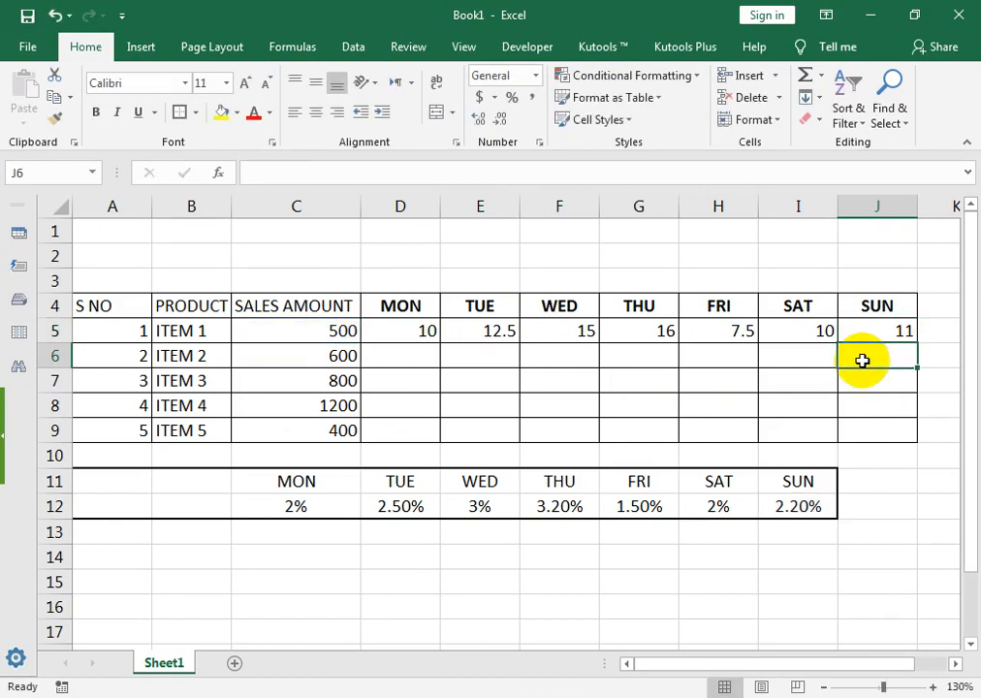
{"action": "left_click_drag", "start_coordinate": [436, 333], "coordinate": [915, 449]}
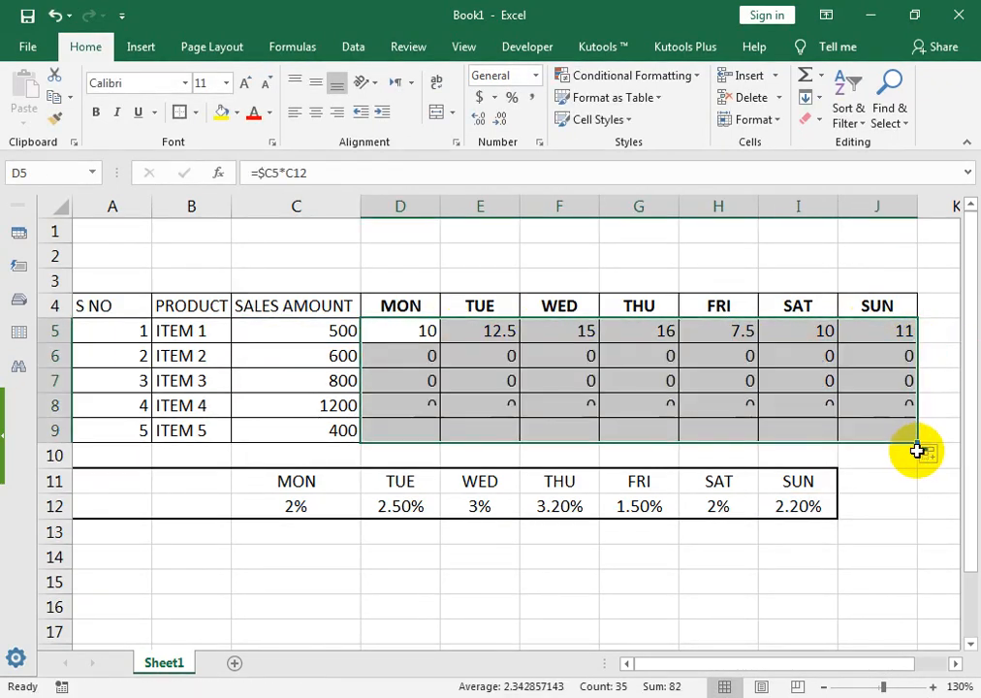
Step: Compare the formulas in D9 and D5 to check which percentage cell each one references
{"action": "double_click", "coordinate": [393, 430]}
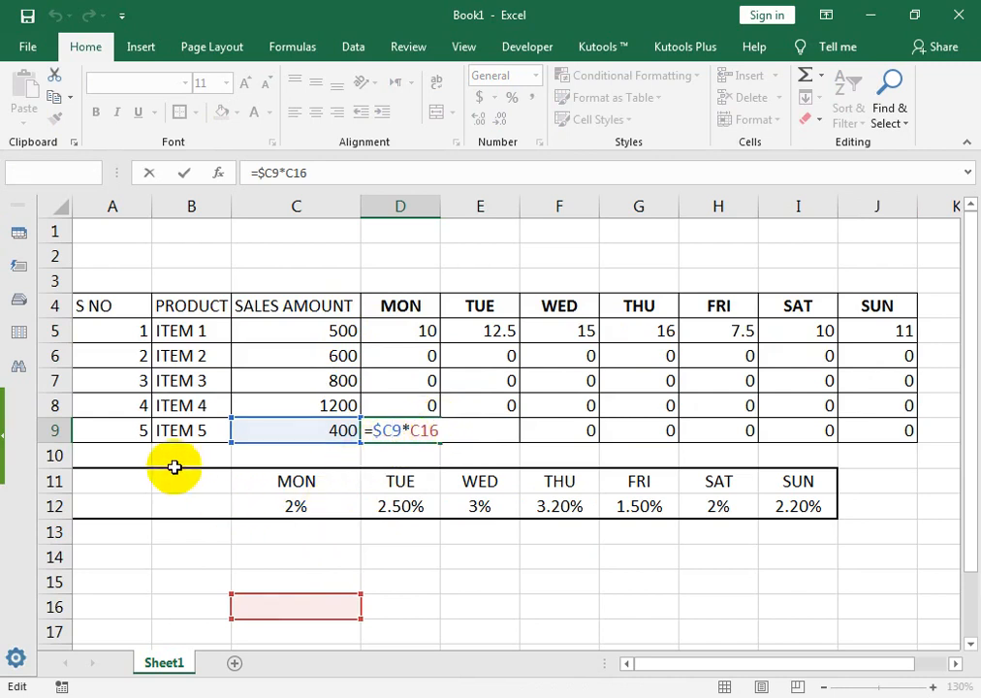
{"action": "key", "text": "Return"}
{"action": "double_click", "coordinate": [401, 331]}
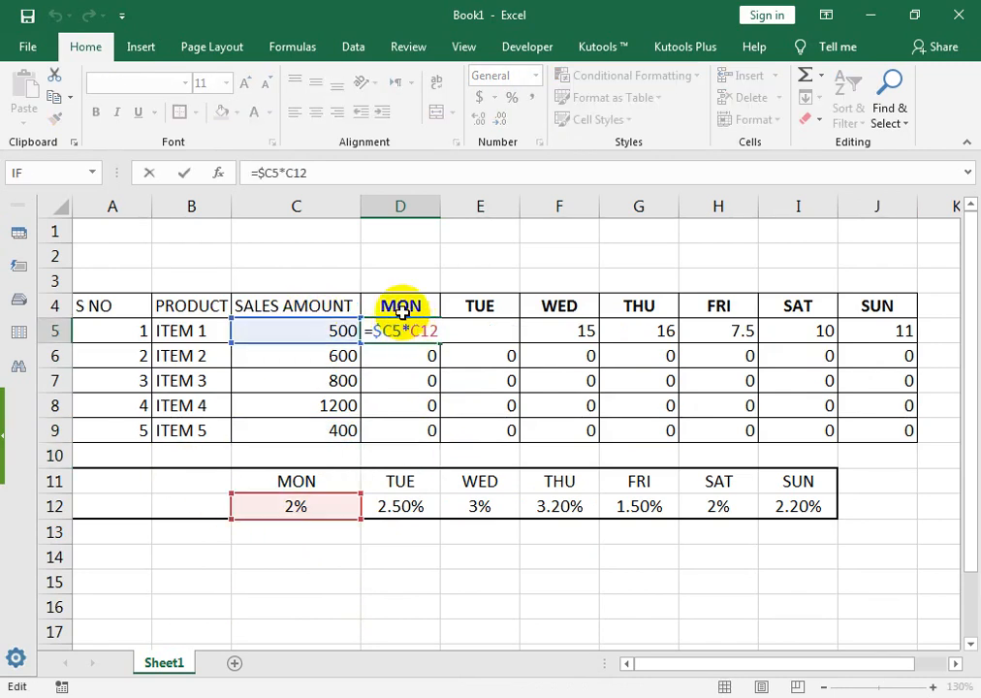
{"action": "key", "text": "Return"}
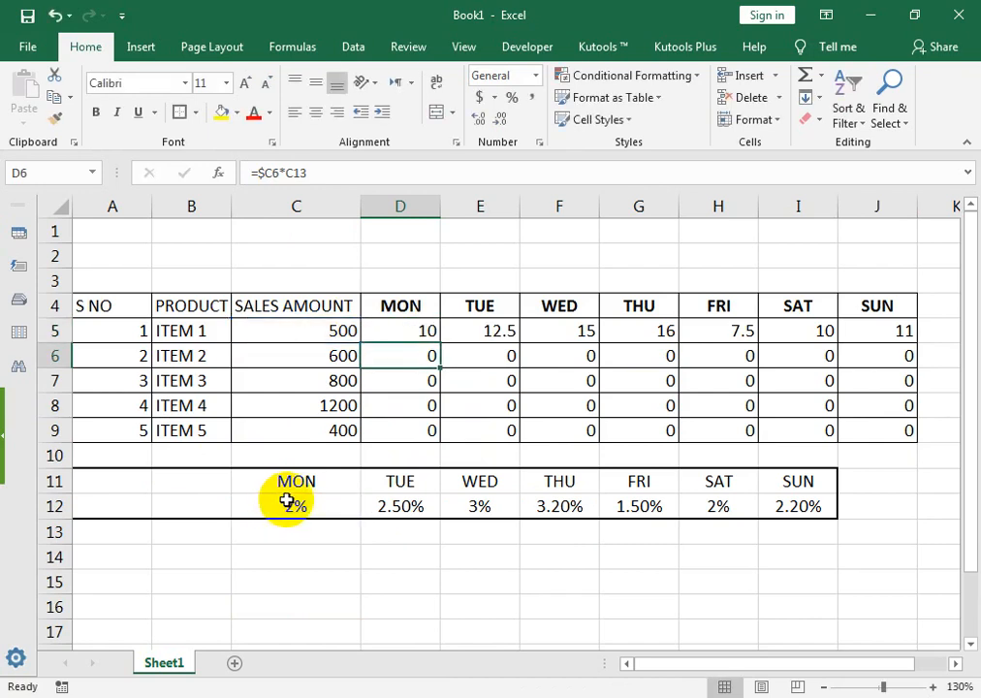
{"action": "left_click", "coordinate": [434, 431]}
{"action": "key", "text": "ctrl+Right"}
{"action": "double_click", "coordinate": [427, 432]}
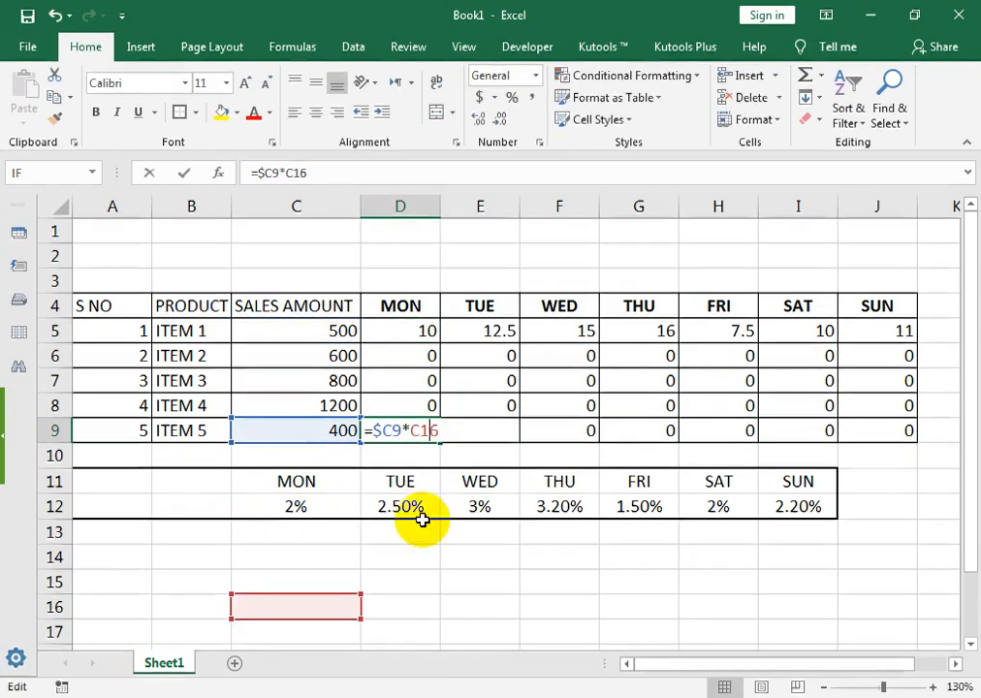
{"action": "key", "text": "Return"}
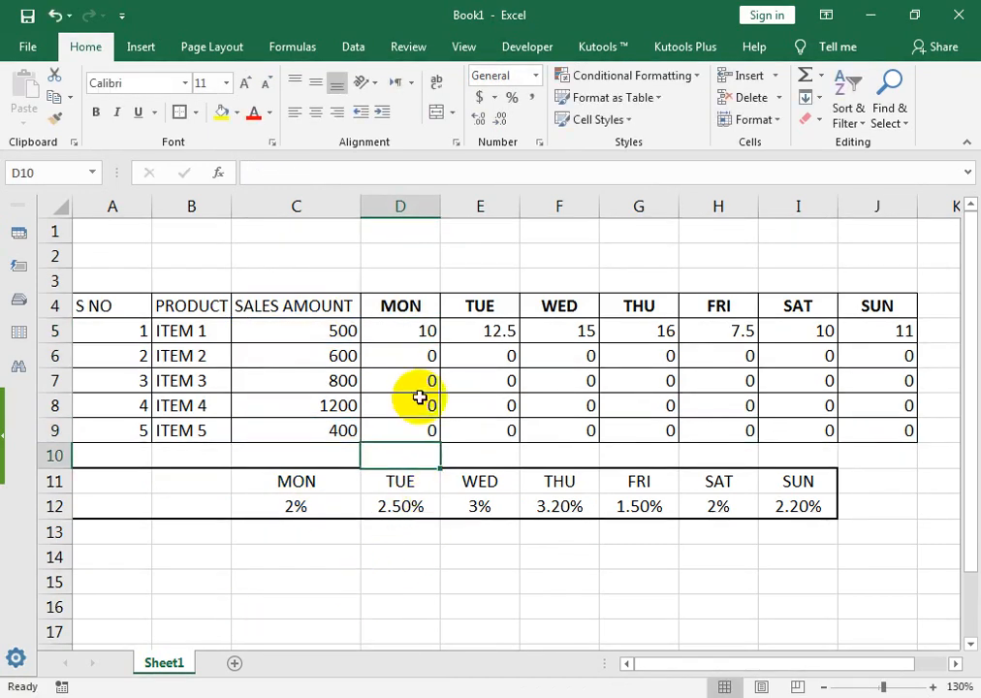
Step: Clear all the formulas from the weekday columns for ITEM 1 to ITEM 5, D5:J9
{"action": "left_click_drag", "start_coordinate": [427, 356], "coordinate": [850, 436]}
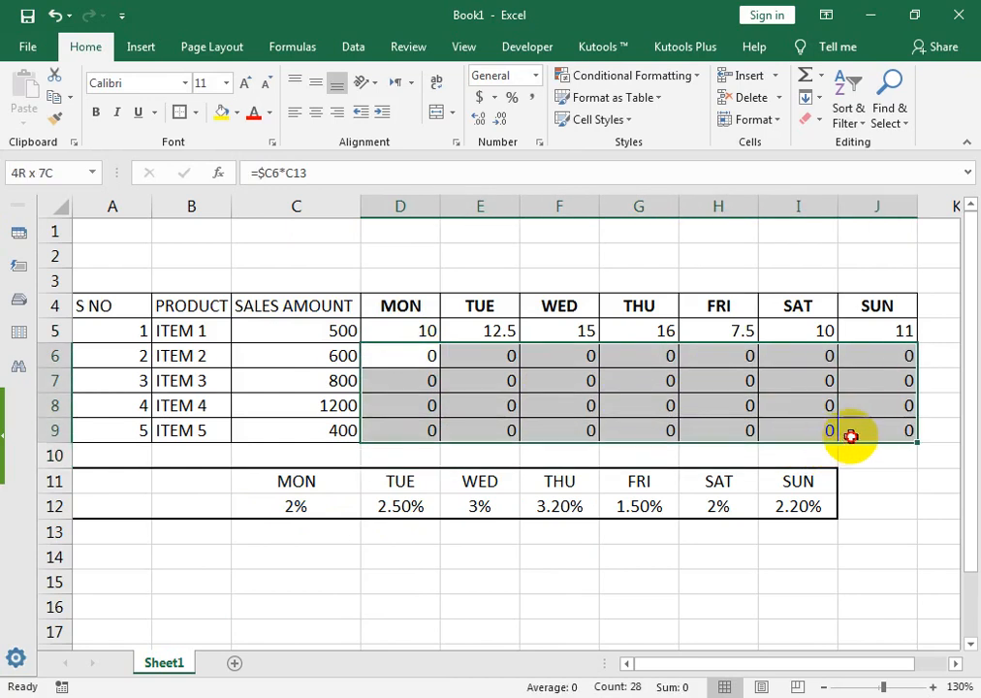
{"action": "key", "text": "Delete"}
{"action": "left_click_drag", "start_coordinate": [876, 335], "coordinate": [426, 332]}
{"action": "key", "text": "Delete"}
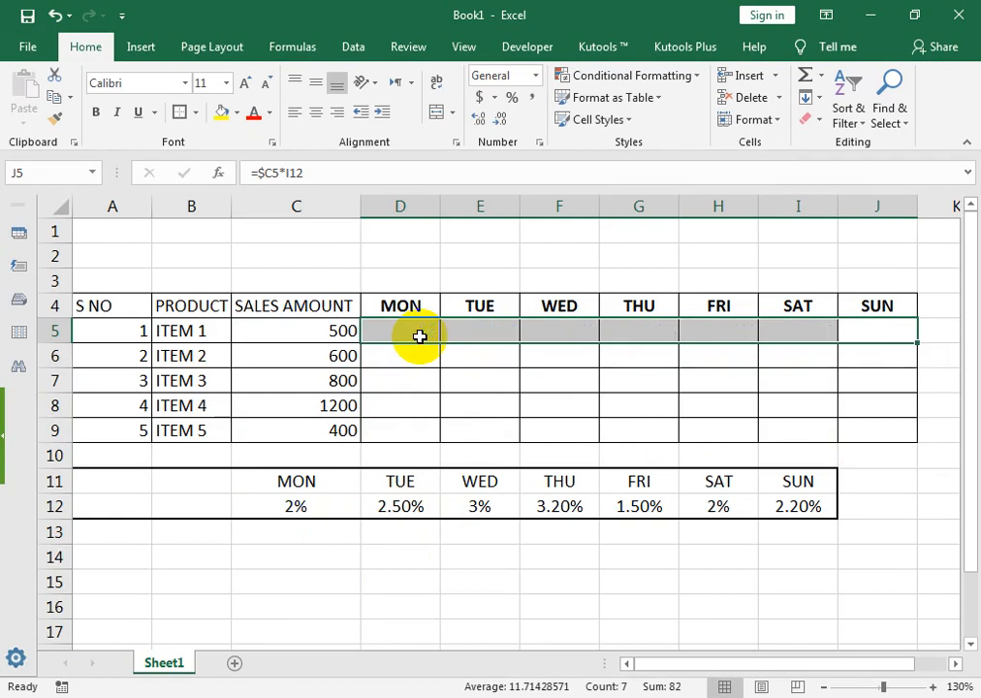
Step: Enter the formula =$C5*C$12 in D5, locking the sales amount's column and the percentage's row
{"action": "left_click", "coordinate": [419, 336]}
{"action": "type", "text": "="}
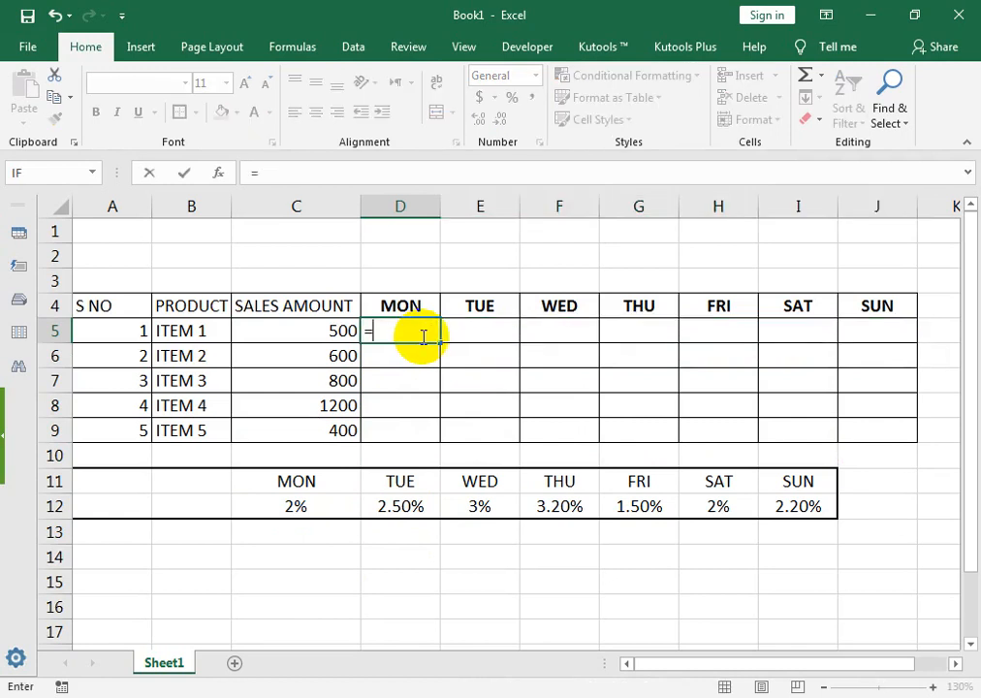
{"action": "left_click", "coordinate": [352, 328]}
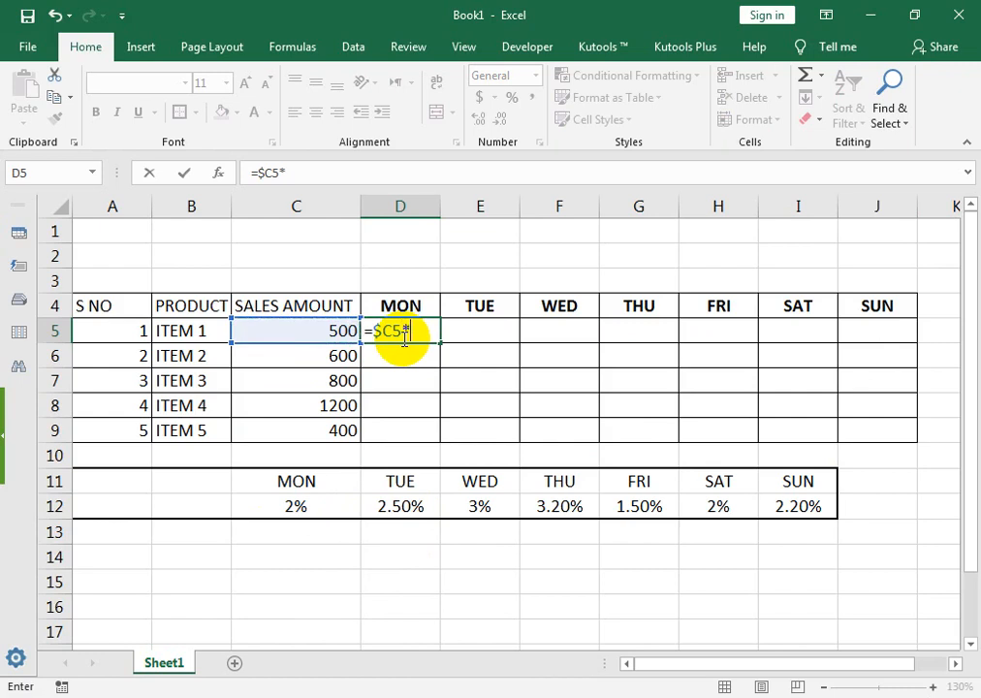
{"action": "left_click", "coordinate": [264, 514]}
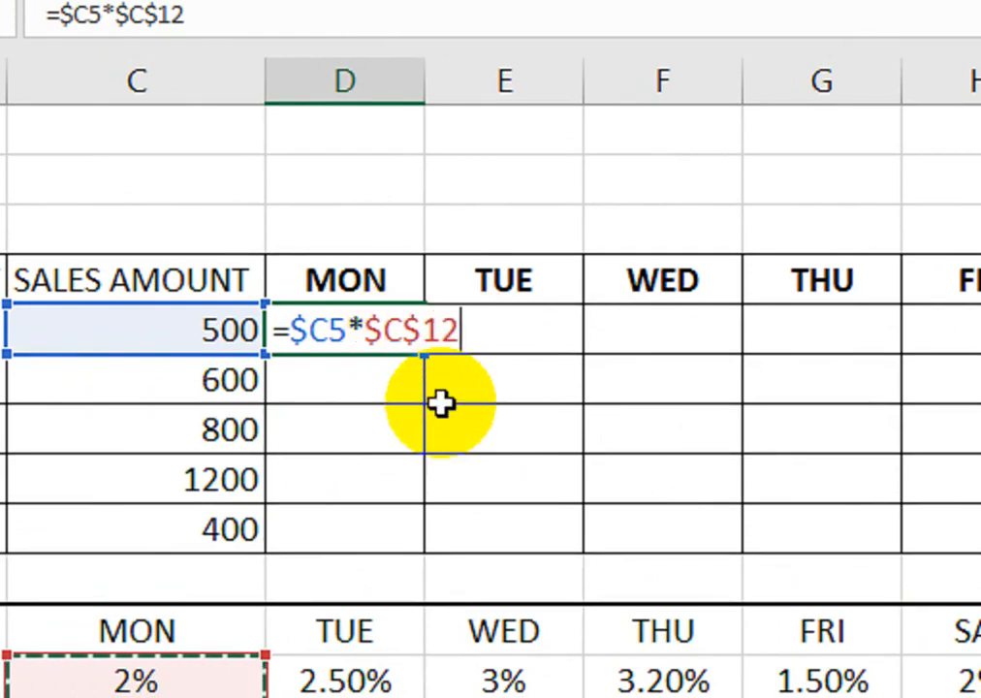
{"action": "key", "text": "F4"}
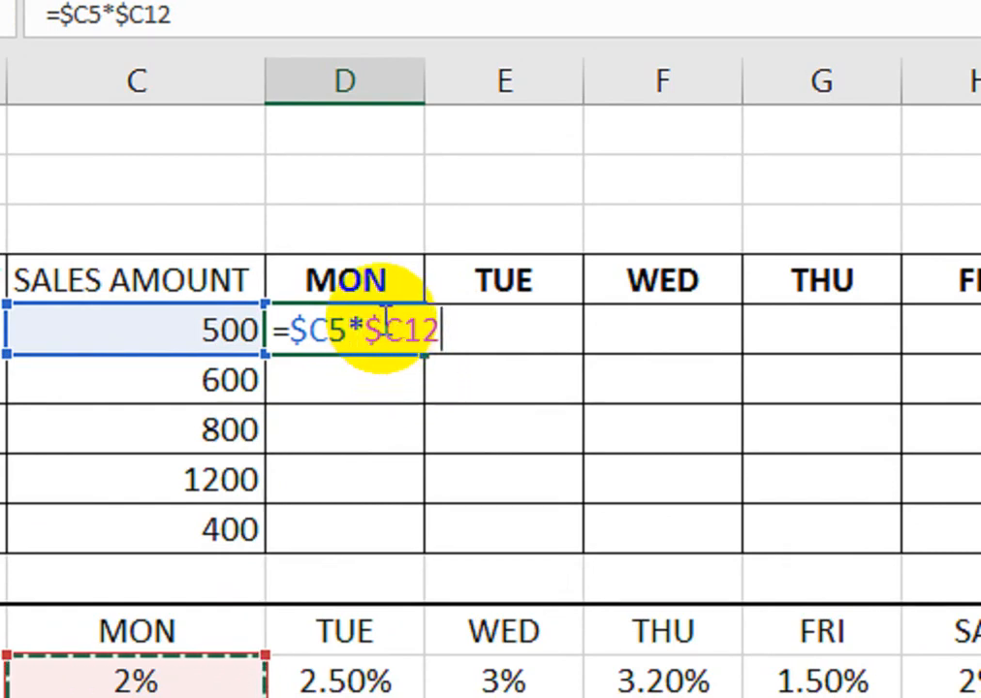
{"action": "key", "text": "F4"}
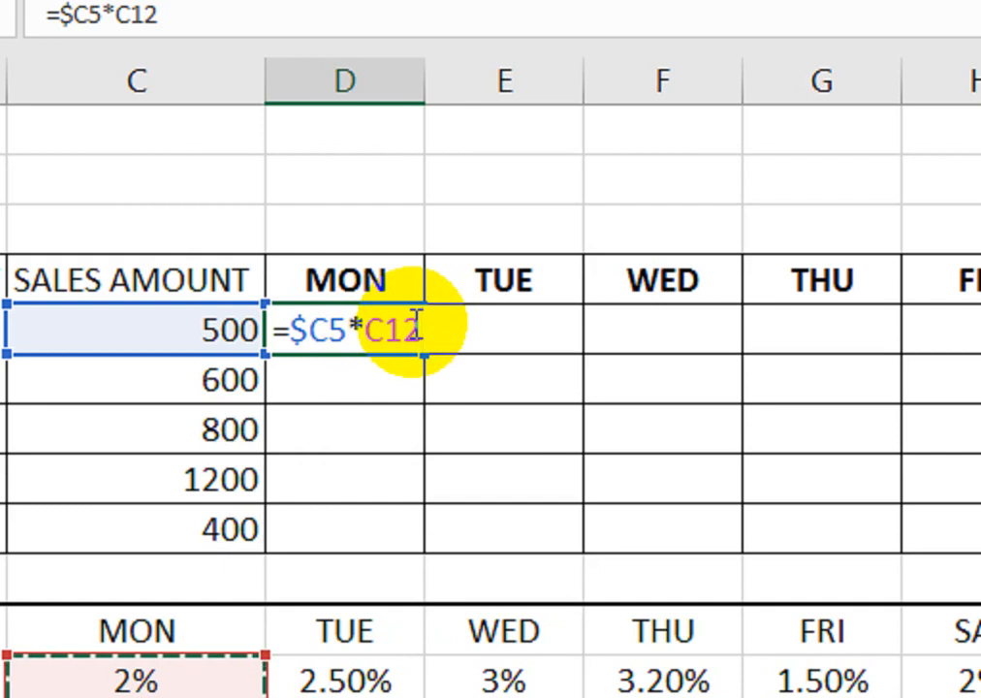
{"action": "key", "text": "F4"}
{"action": "key", "text": "F4"}
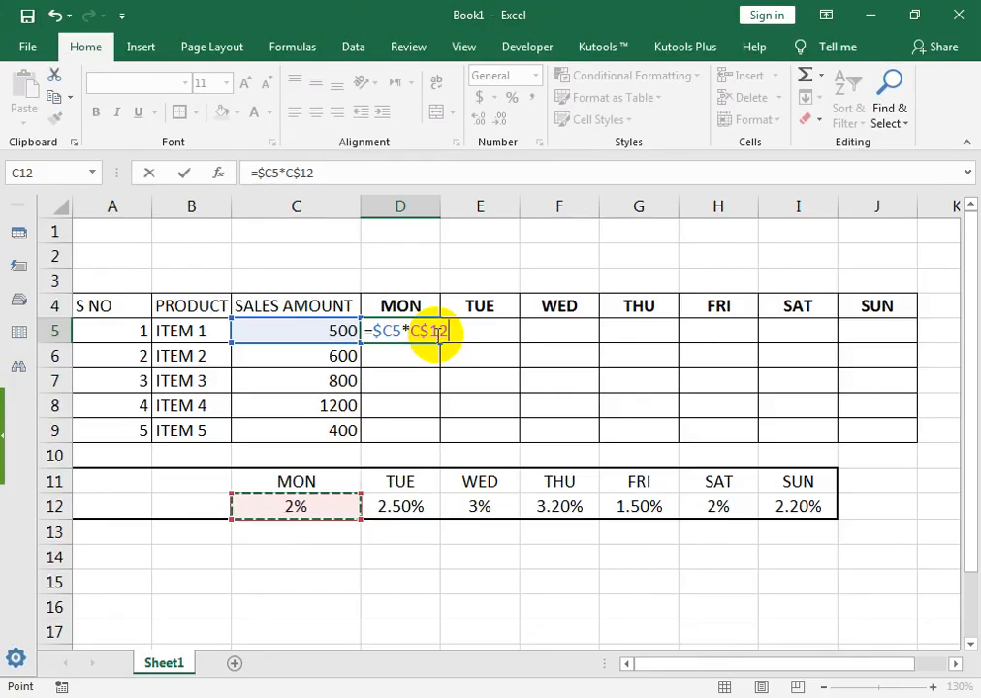
{"action": "key", "text": "Return"}
Step: Copy the D5 formula across the ITEM 1 row through J5 and check which cells the Sunday formula references
{"action": "left_click", "coordinate": [431, 334]}
{"action": "left_click_drag", "start_coordinate": [441, 343], "coordinate": [877, 330]}
{"action": "left_click", "coordinate": [878, 330]}
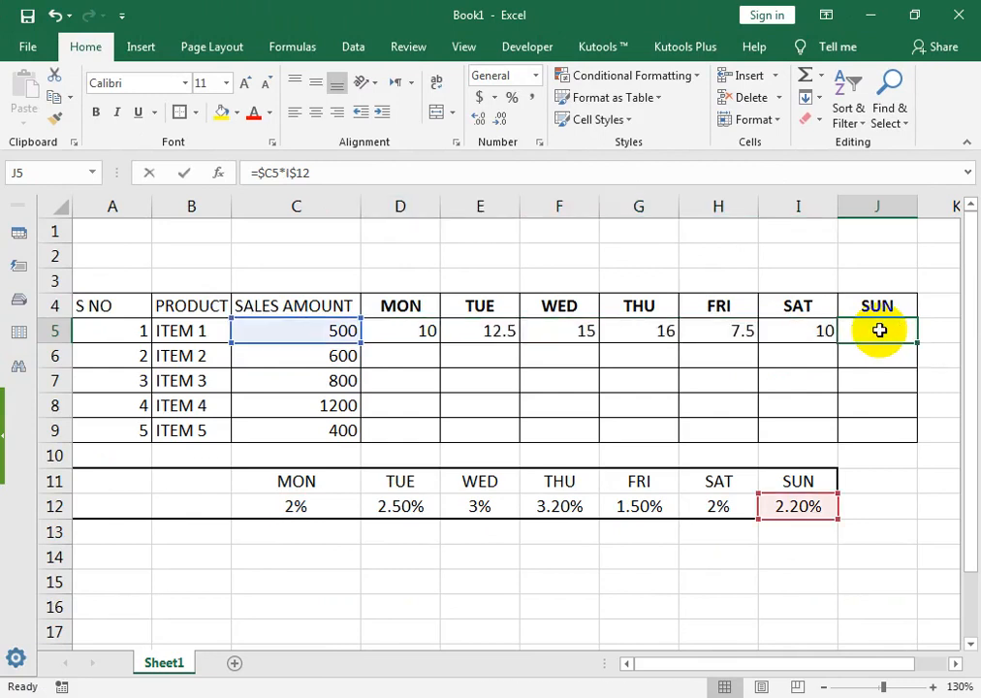
{"action": "double_click", "coordinate": [879, 331]}
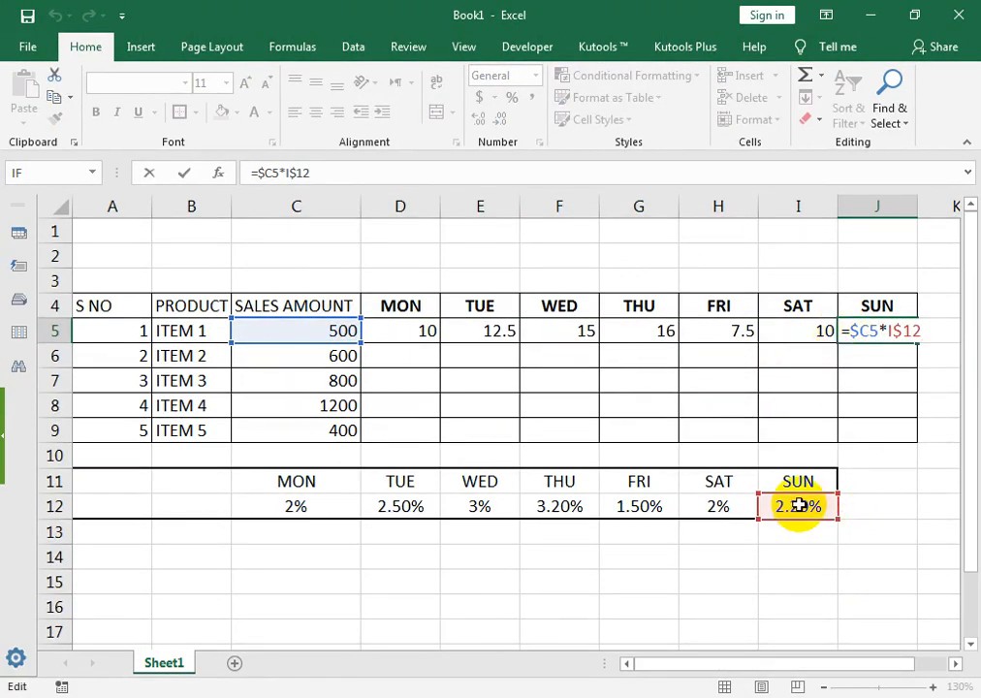
{"action": "key", "text": "Return"}
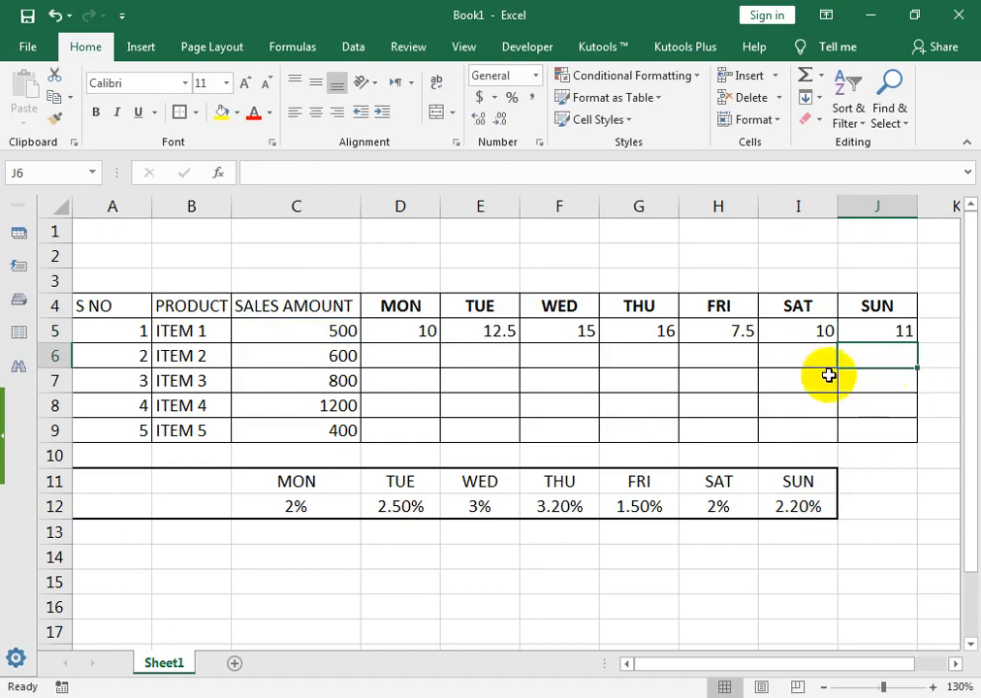
Step: Fill the D5:J5 formulas down through row 9 and check the references in the ITEM 5 Sunday formula in J9
{"action": "left_click_drag", "start_coordinate": [372, 330], "coordinate": [898, 332]}
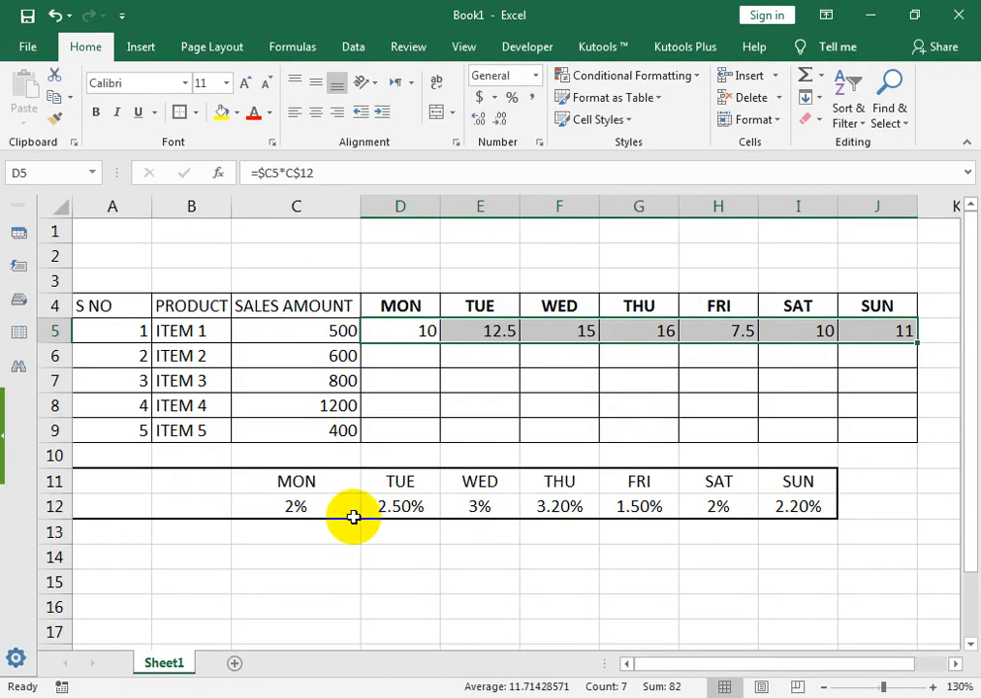
{"action": "left_click_drag", "start_coordinate": [917, 342], "coordinate": [906, 444]}
{"action": "left_click", "coordinate": [866, 434]}
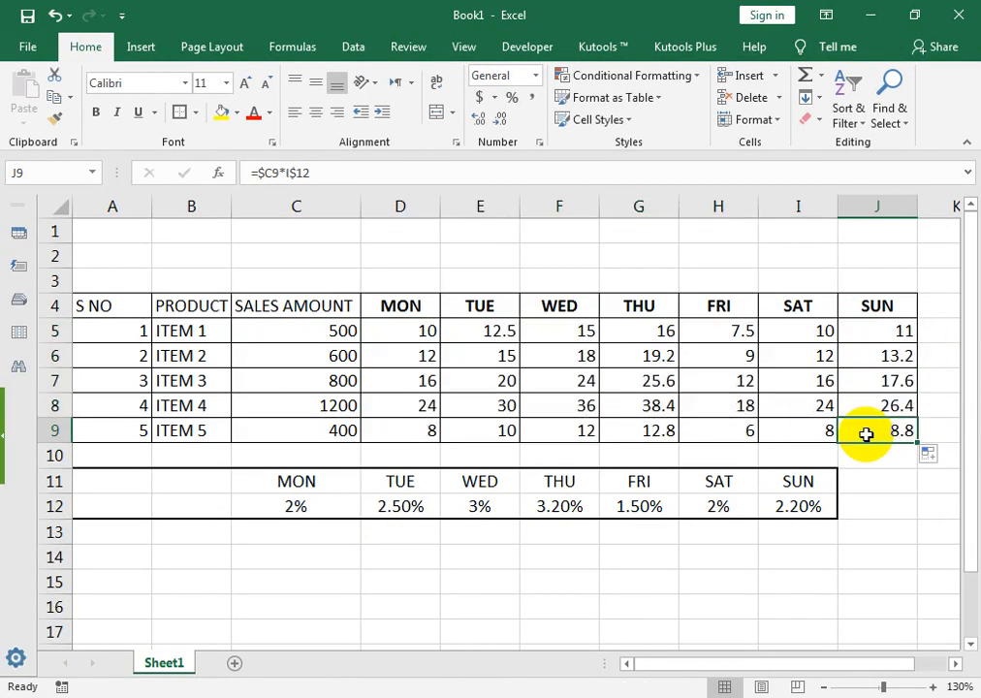
{"action": "double_click", "coordinate": [865, 434]}
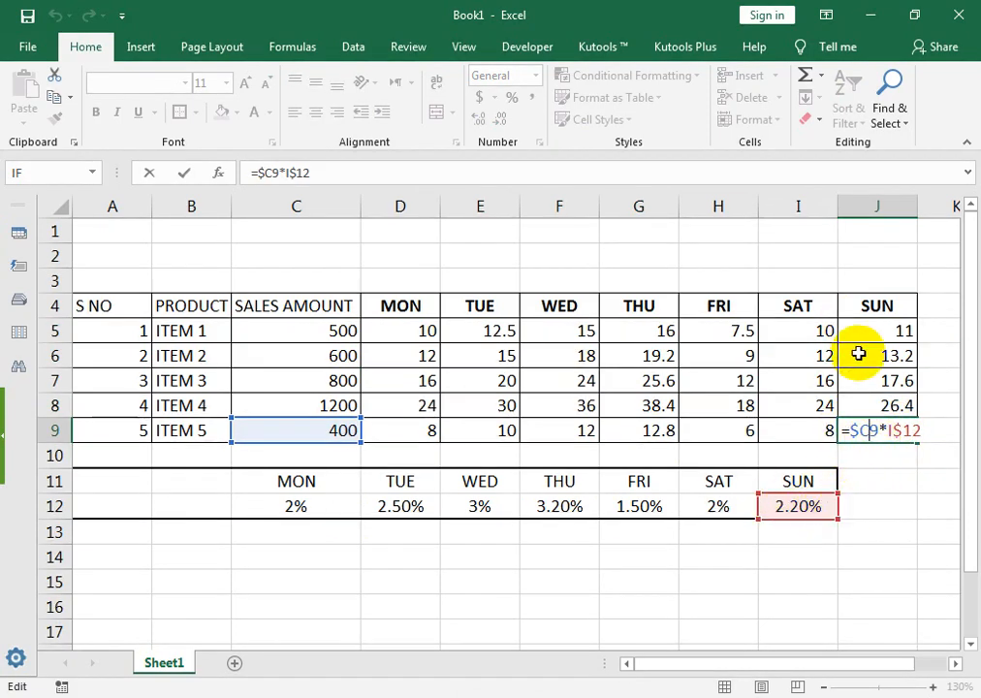
{"action": "key", "text": "Return"}
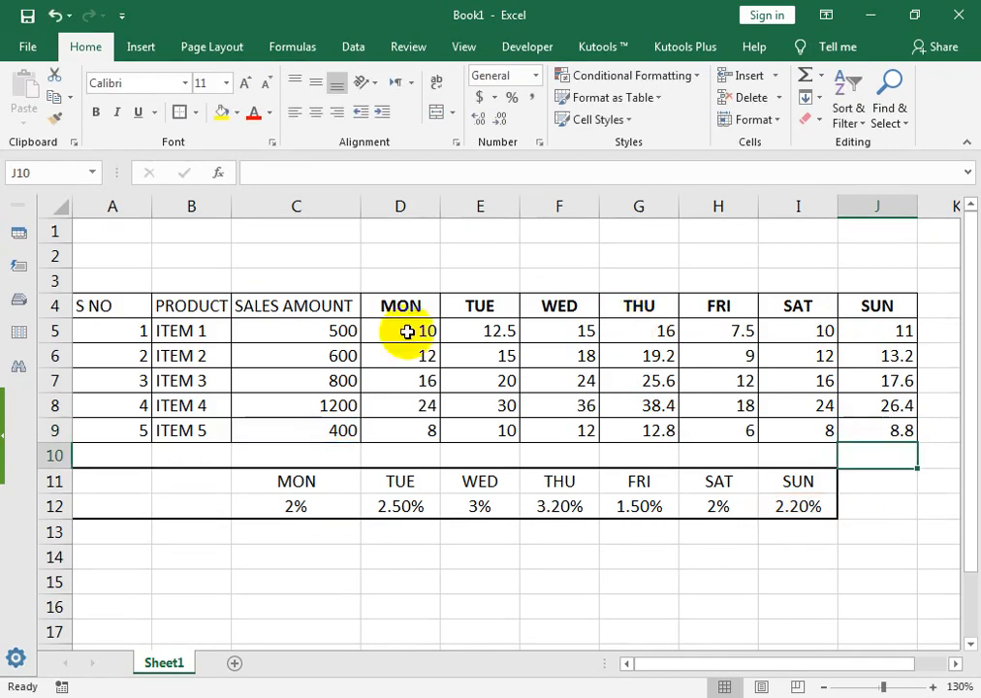
{"action": "left_click_drag", "start_coordinate": [214, 328], "coordinate": [207, 409]}
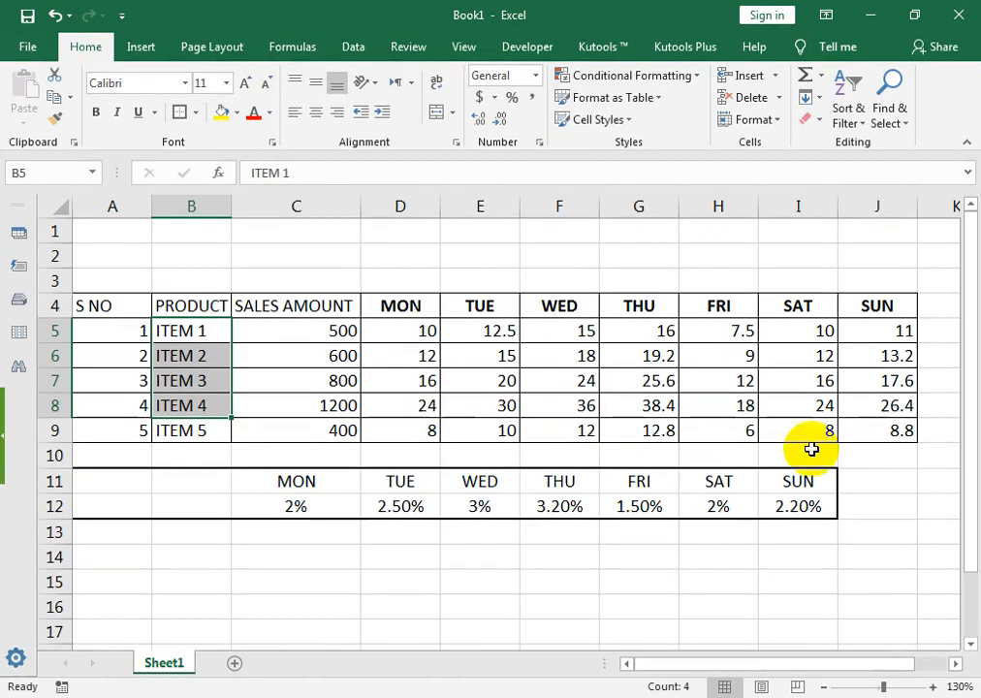
{"action": "left_click", "coordinate": [881, 426]}
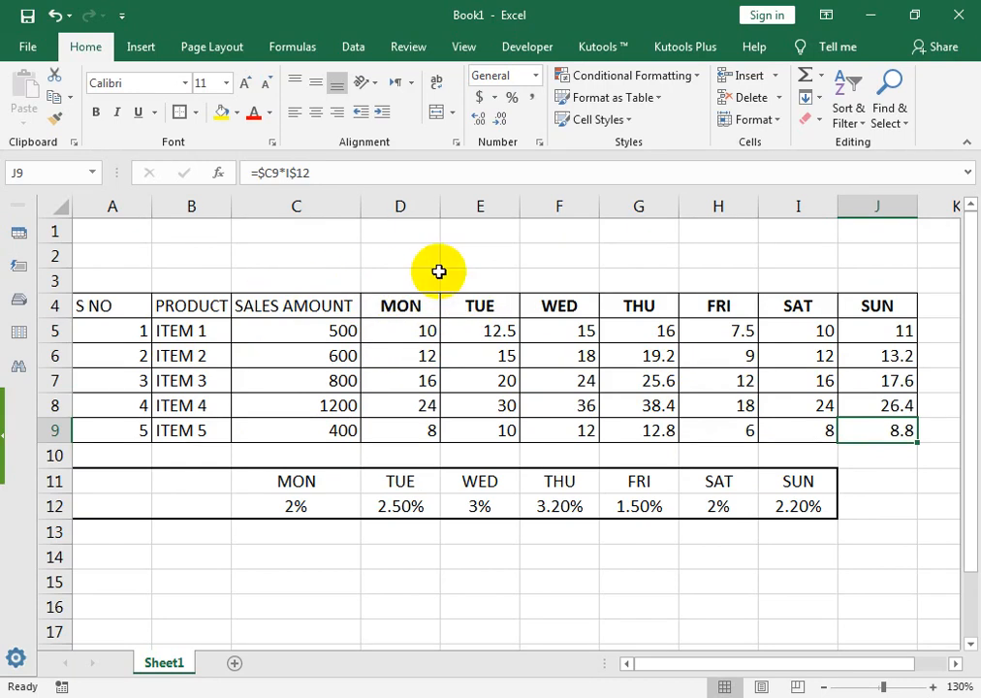
Step: Change the D5 formula to =$C5-($C5*C$12) so the Monday percentage is deducted from the sales amount
{"action": "double_click", "coordinate": [395, 334]}
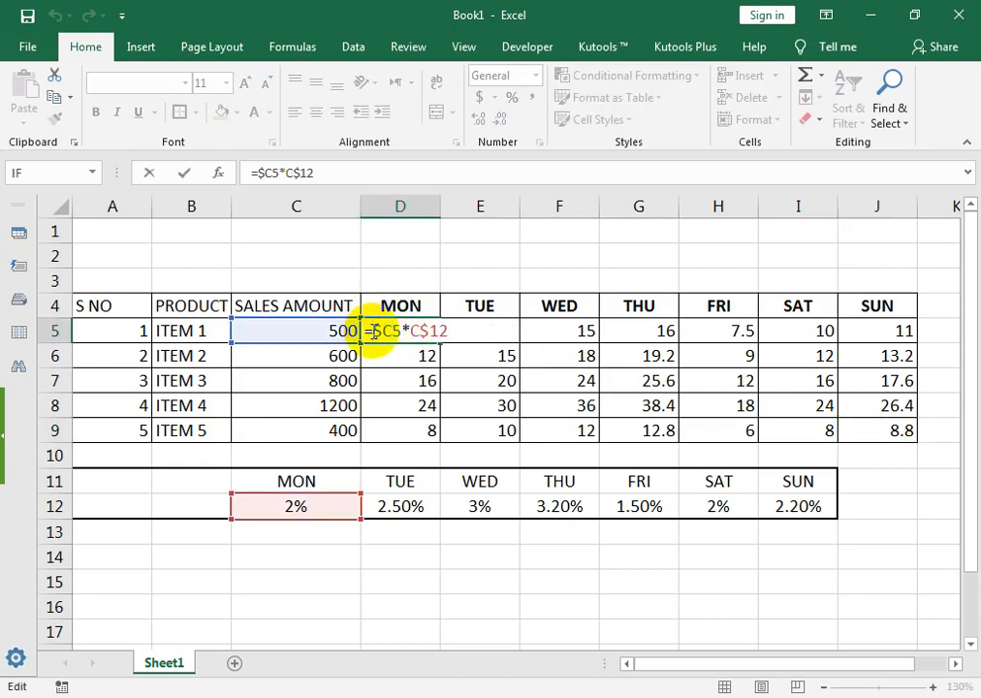
{"action": "left_click", "coordinate": [374, 330]}
{"action": "type", "text": "("}
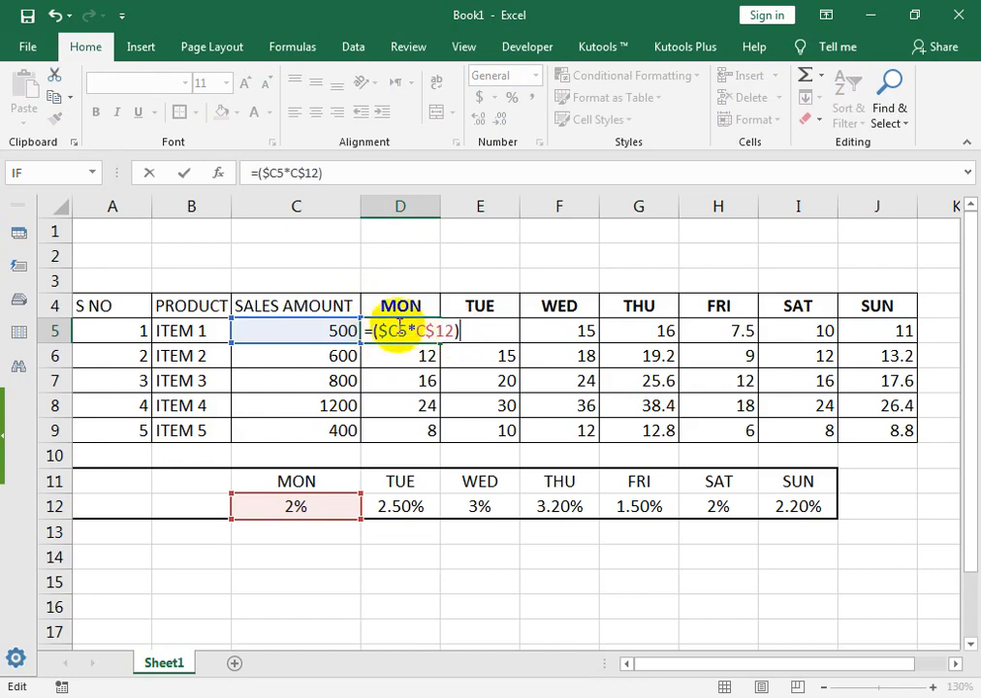
{"action": "left_click", "coordinate": [317, 330]}
{"action": "key", "text": "F4"}
{"action": "key", "text": "F4"}
{"action": "key", "text": "F4"}
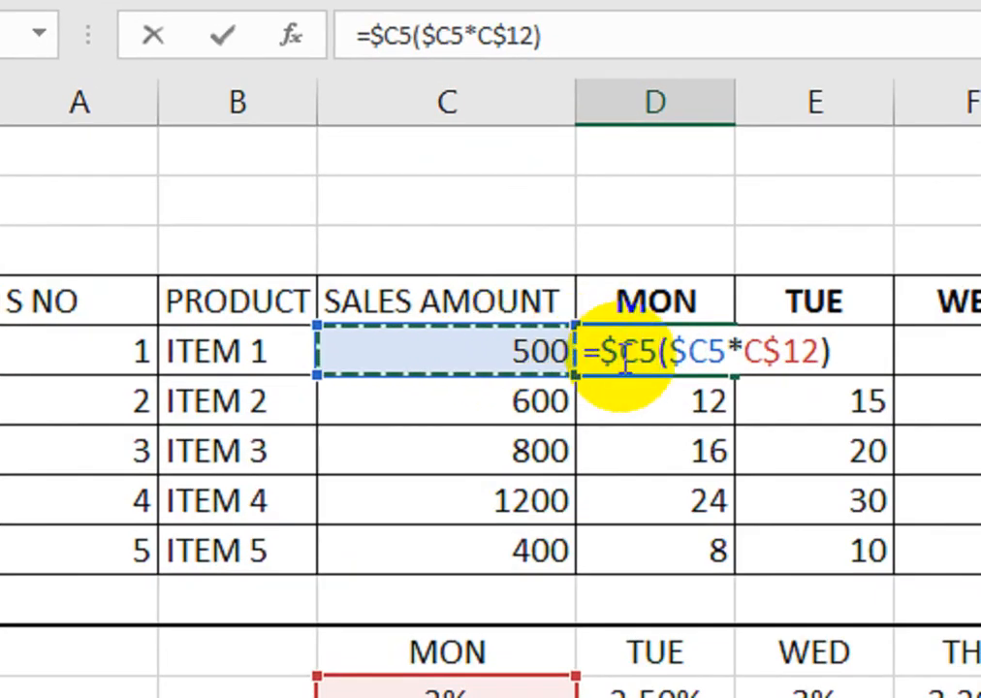
{"action": "type", "text": "-"}
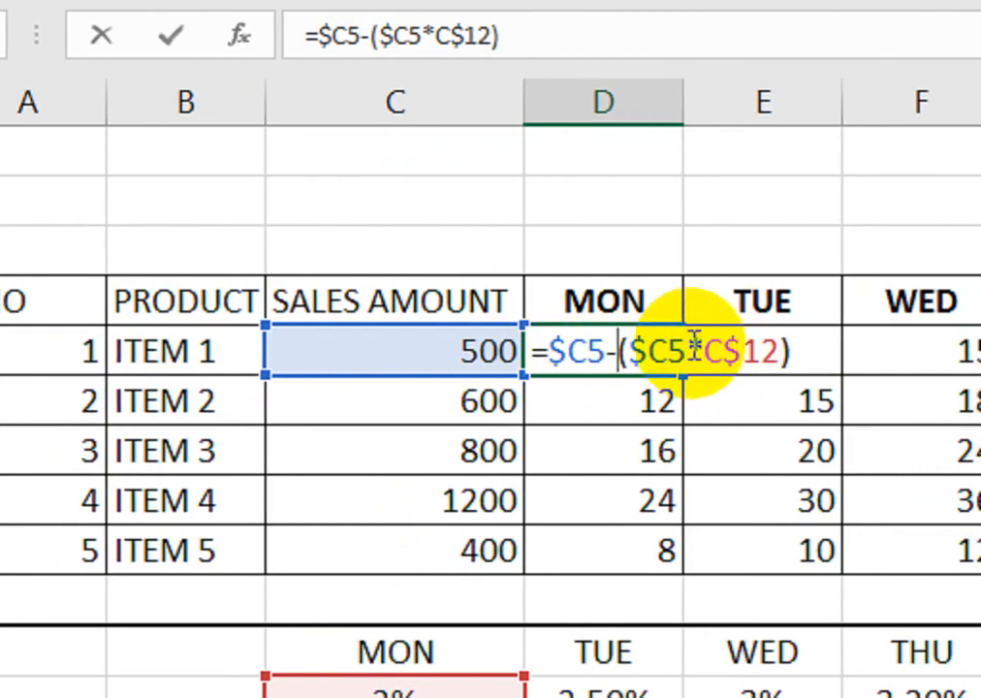
{"action": "left_click", "coordinate": [662, 352]}
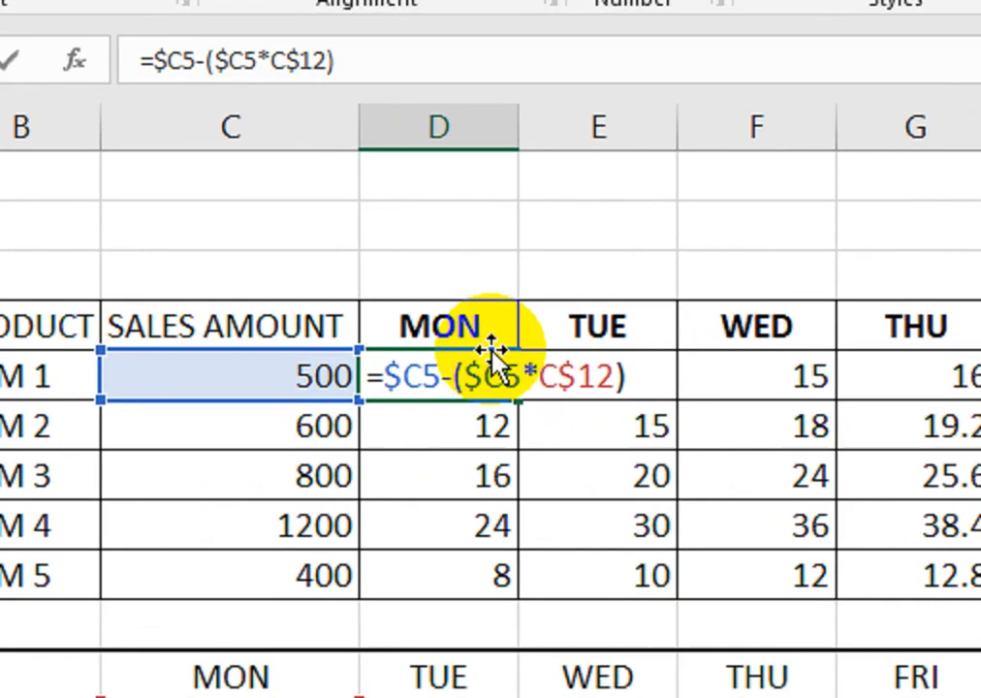
{"action": "key", "text": "Return"}
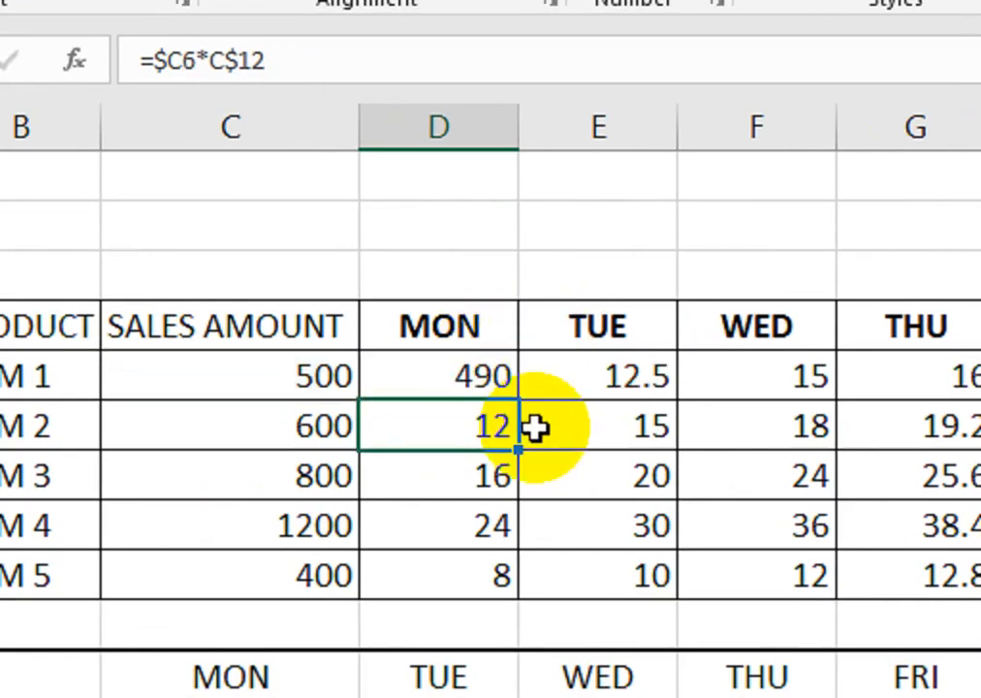
Step: Copy the D5 formula down to row 9 and across through column J, and center the amounts in D5:J9
{"action": "left_click", "coordinate": [487, 384]}
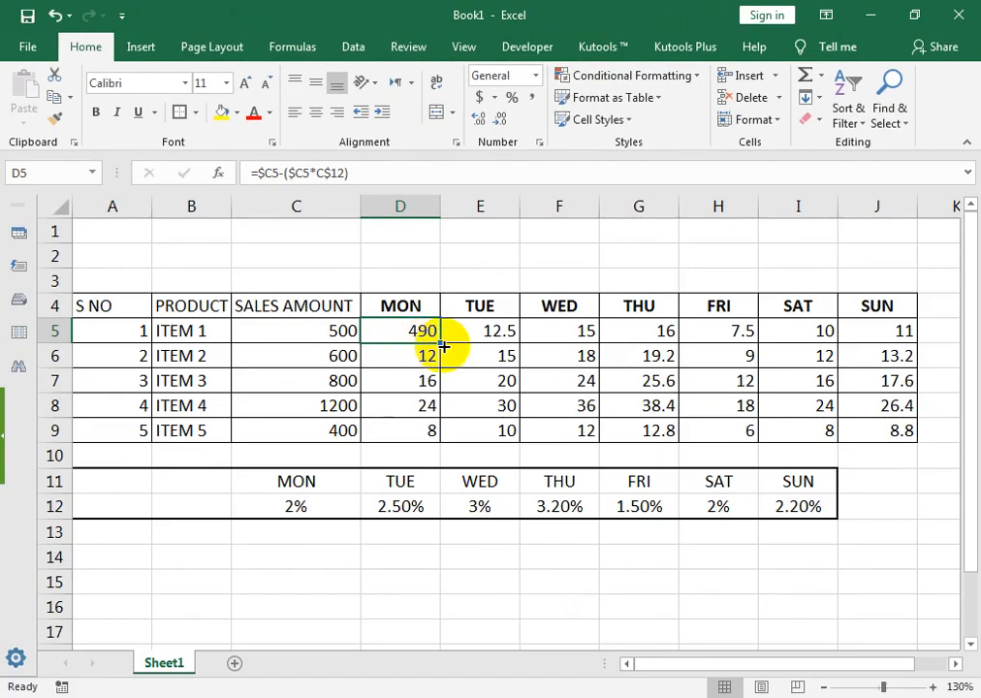
{"action": "left_click_drag", "start_coordinate": [518, 399], "coordinate": [525, 598]}
{"action": "left_click_drag", "start_coordinate": [441, 442], "coordinate": [444, 440]}
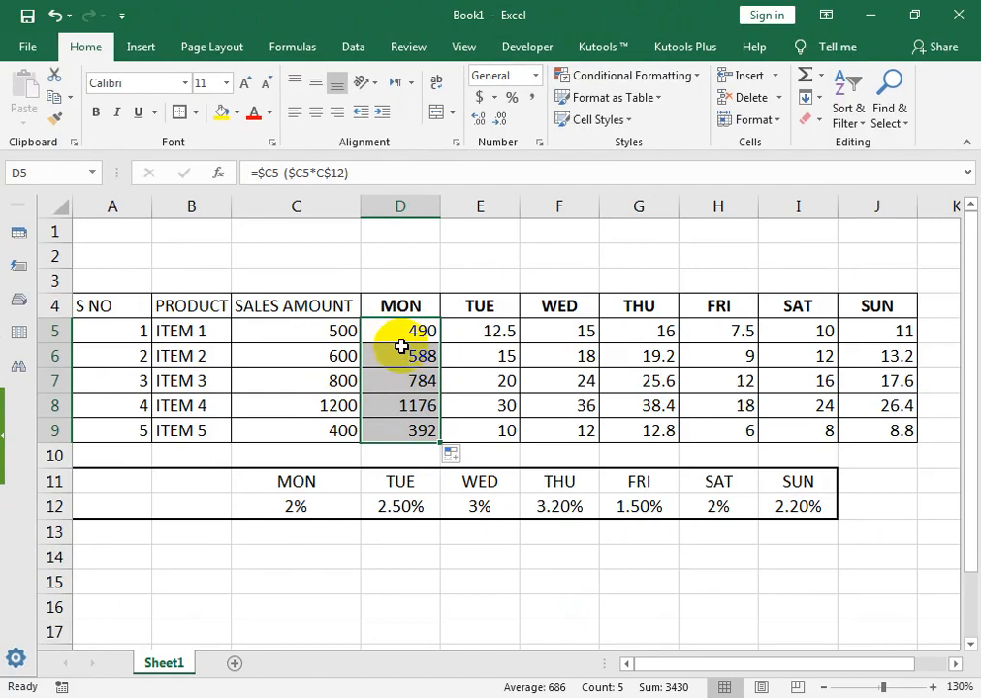
{"action": "left_click_drag", "start_coordinate": [442, 442], "coordinate": [898, 411]}
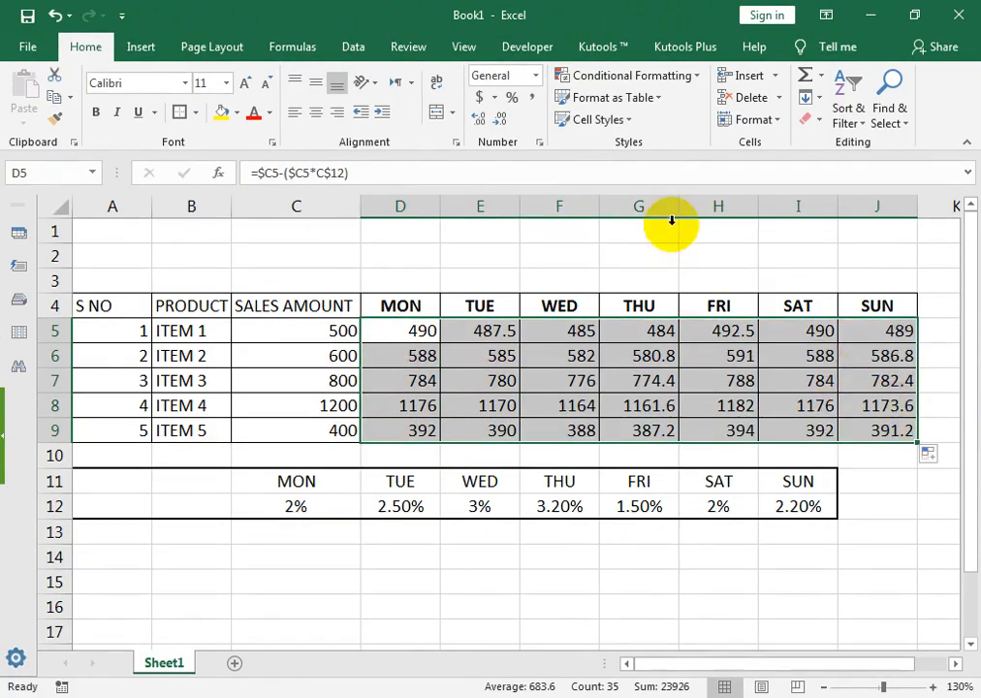
{"action": "left_click", "coordinate": [315, 114]}
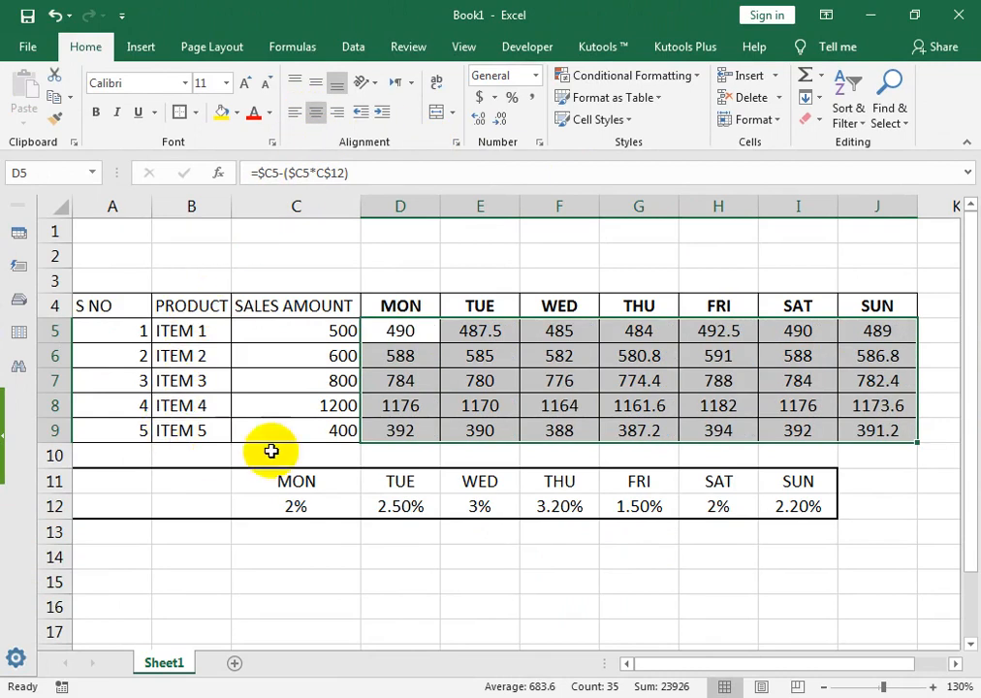
Step: Format the header row A4:J4 with a light blue fill and white, bold, centered text
{"action": "left_click_drag", "start_coordinate": [125, 305], "coordinate": [861, 322]}
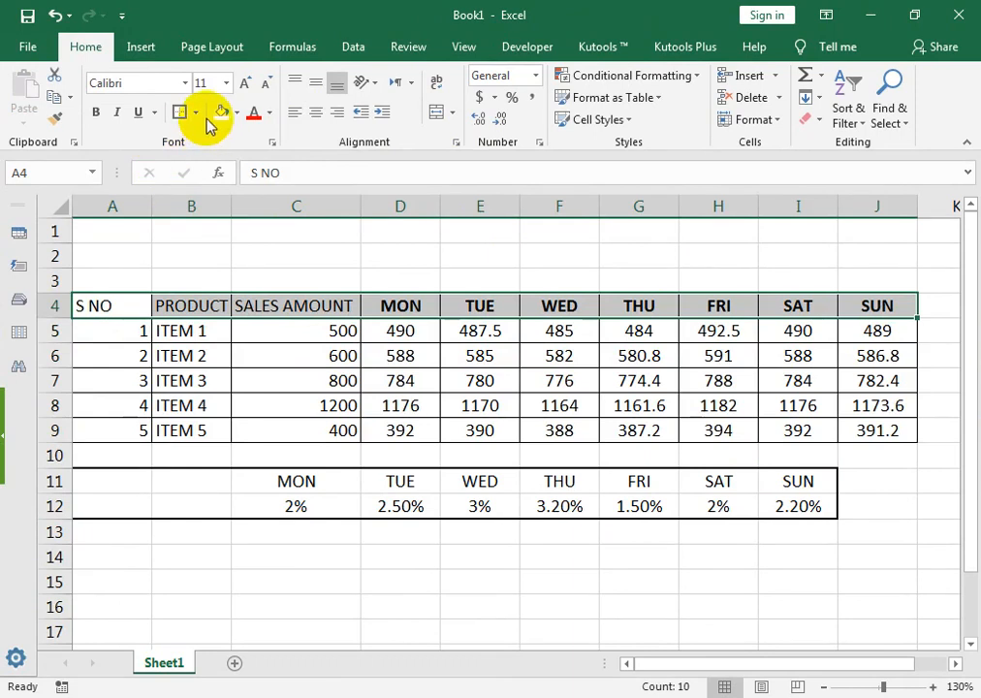
{"action": "left_click", "coordinate": [236, 114]}
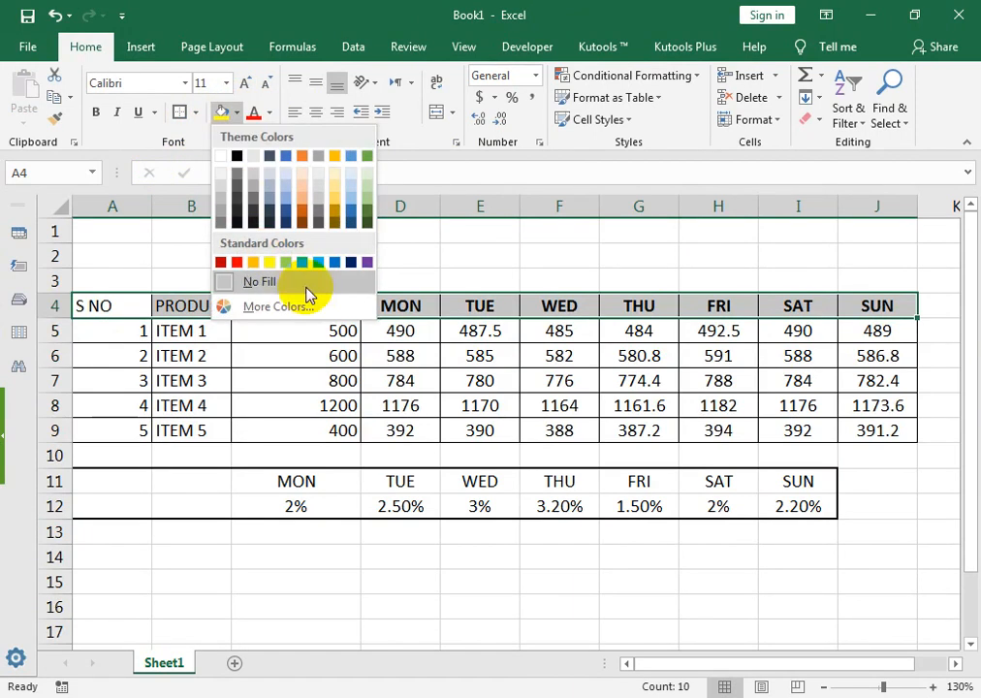
{"action": "left_click", "coordinate": [318, 262]}
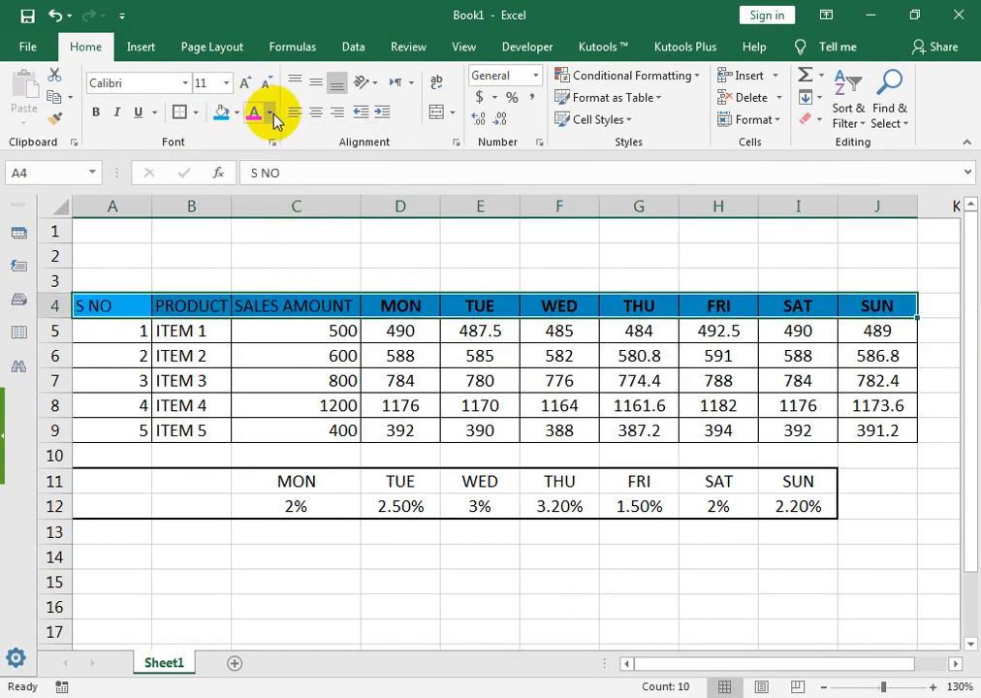
{"action": "left_click", "coordinate": [269, 112]}
{"action": "left_click", "coordinate": [257, 180]}
{"action": "left_click", "coordinate": [315, 114]}
{"action": "left_click", "coordinate": [95, 114]}
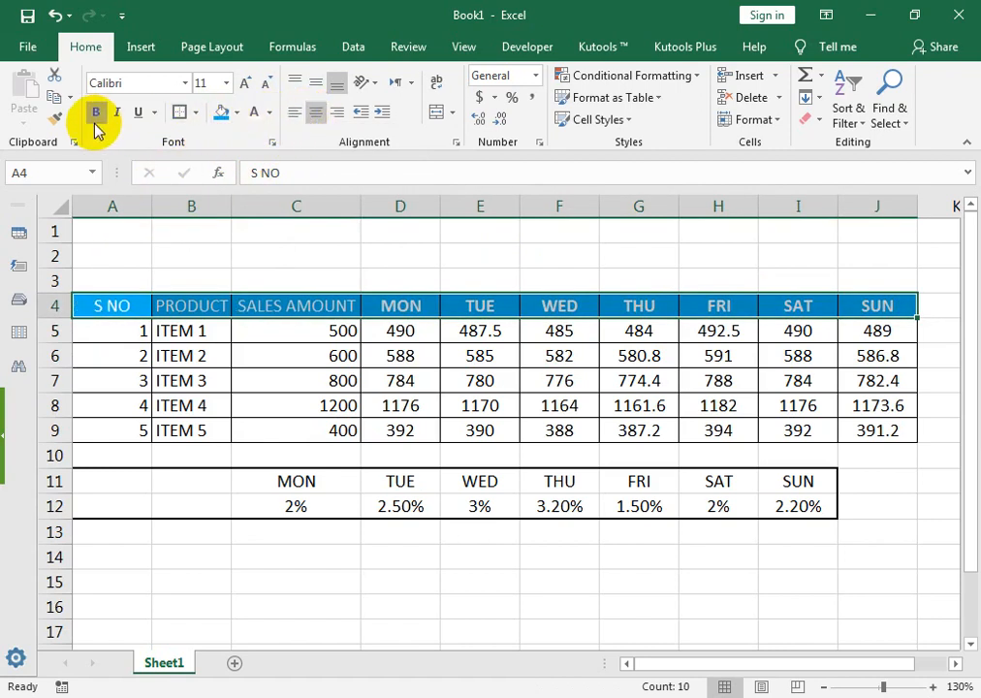
Step: Insert a WordArt object in the black style with a white outline and hard blue shadow for the sheet title
{"action": "left_click_drag", "start_coordinate": [126, 232], "coordinate": [903, 284]}
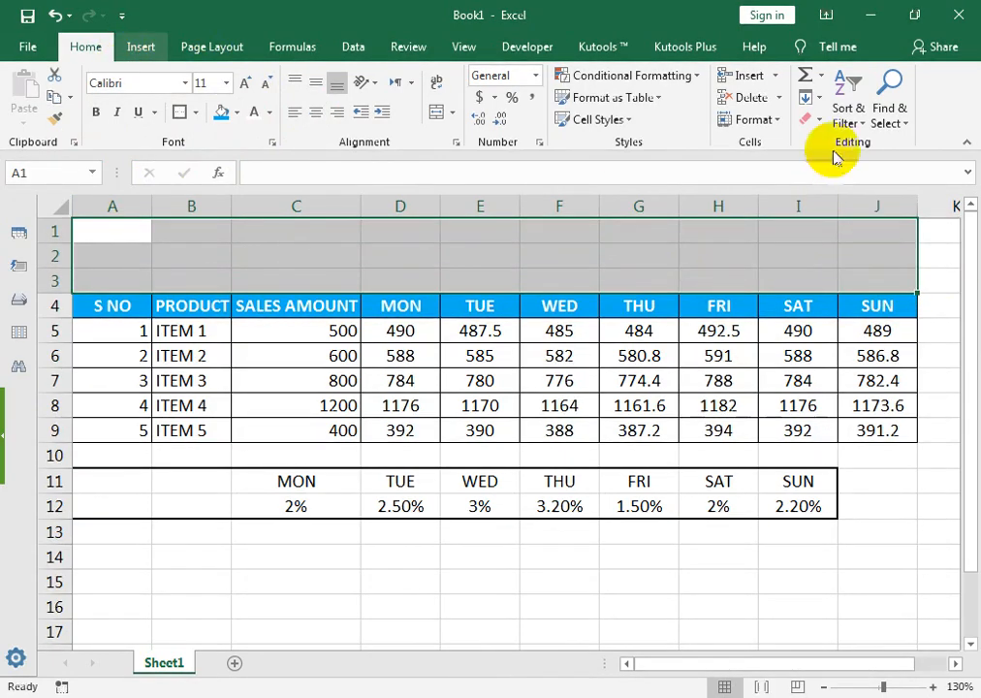
{"action": "scroll", "coordinate": [829, 122], "scroll_direction": "down", "scroll_amount": 1}
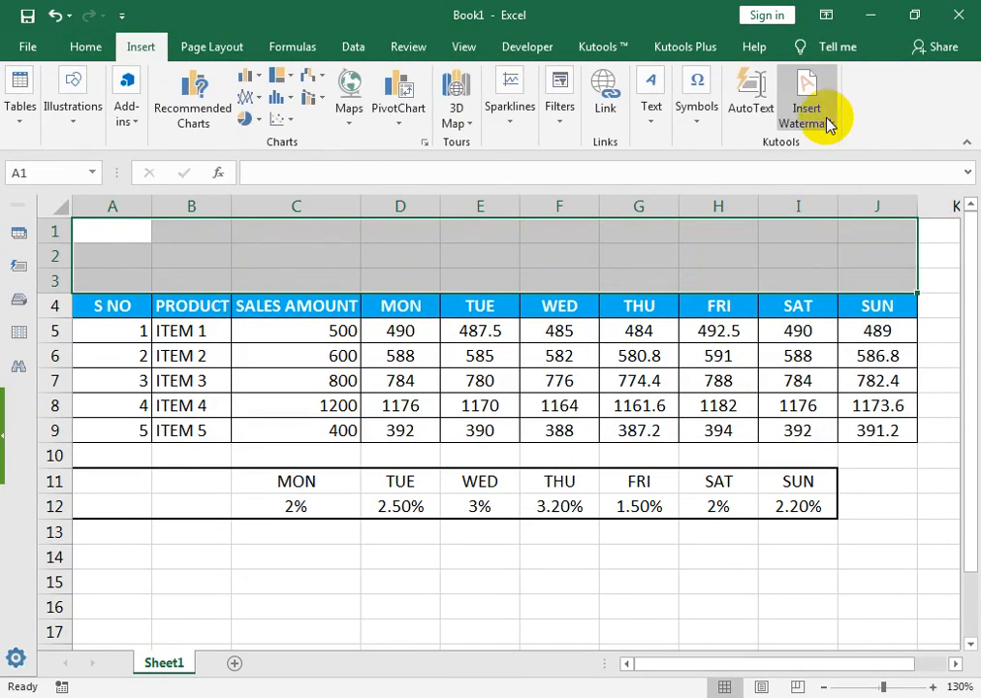
{"action": "left_click", "coordinate": [687, 126]}
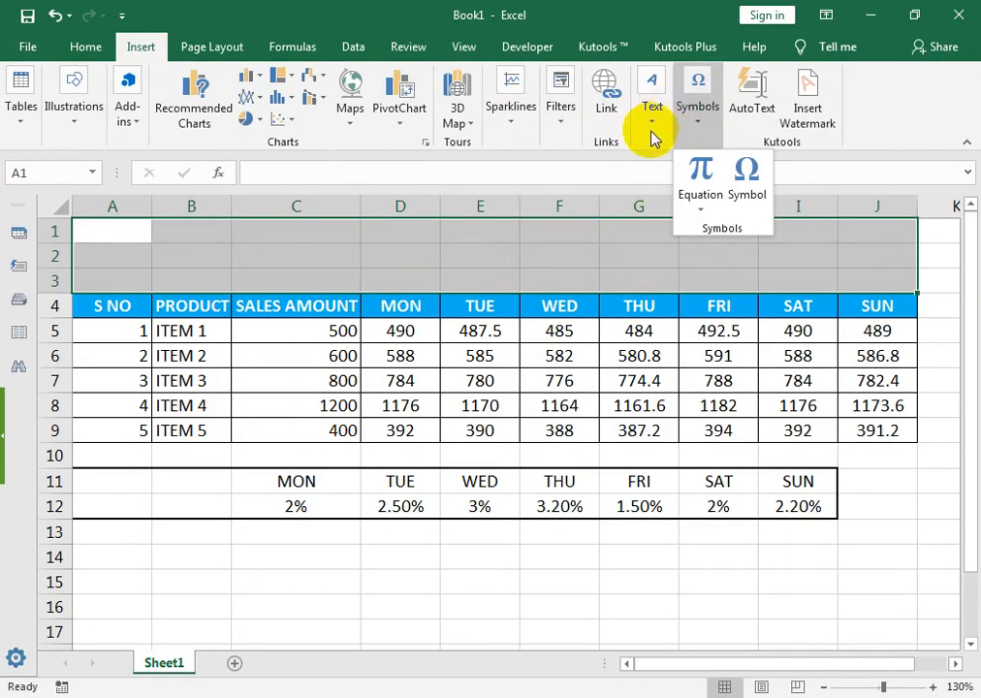
{"action": "left_click", "coordinate": [654, 138]}
{"action": "left_click", "coordinate": [741, 202]}
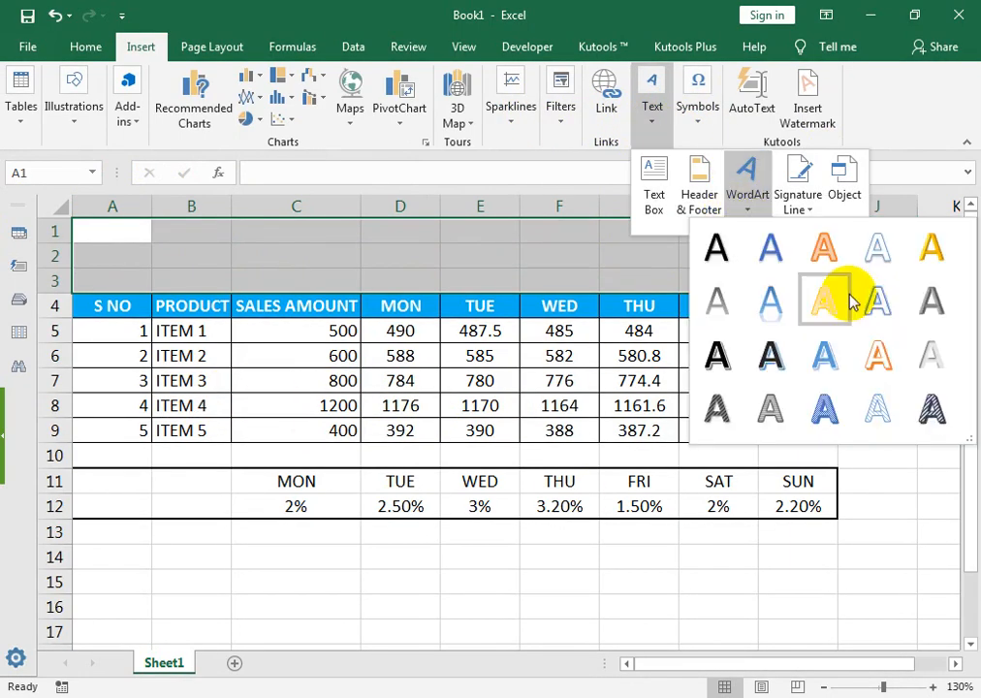
{"action": "left_click", "coordinate": [770, 355]}
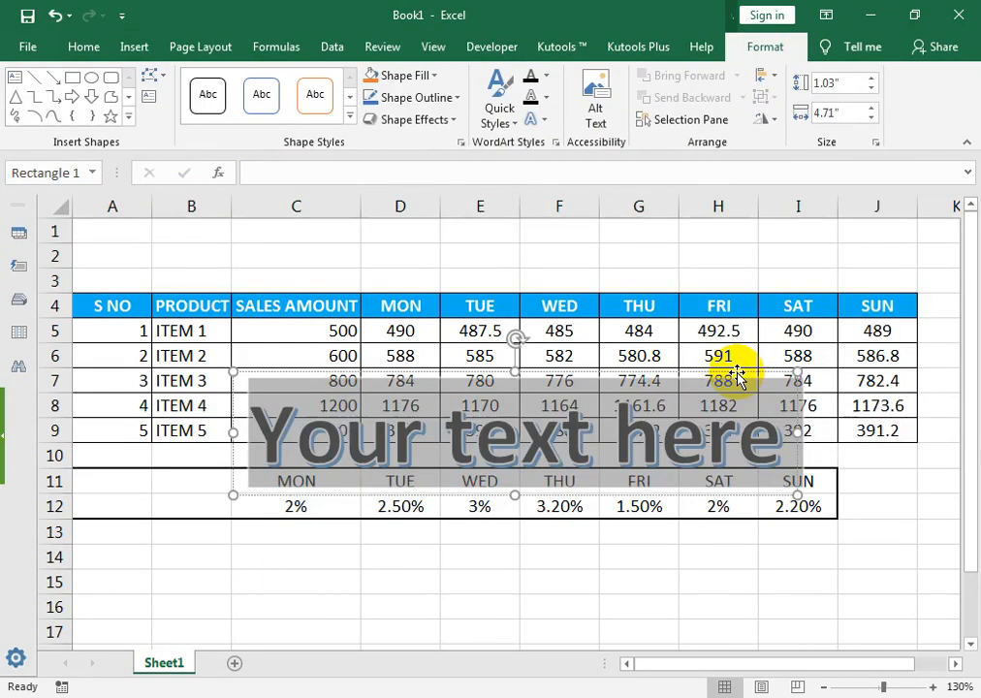
Step: Enter WEEKLY DISCOUNT CALCULATE as the WordArt title text
{"action": "type", "text": "WE"}
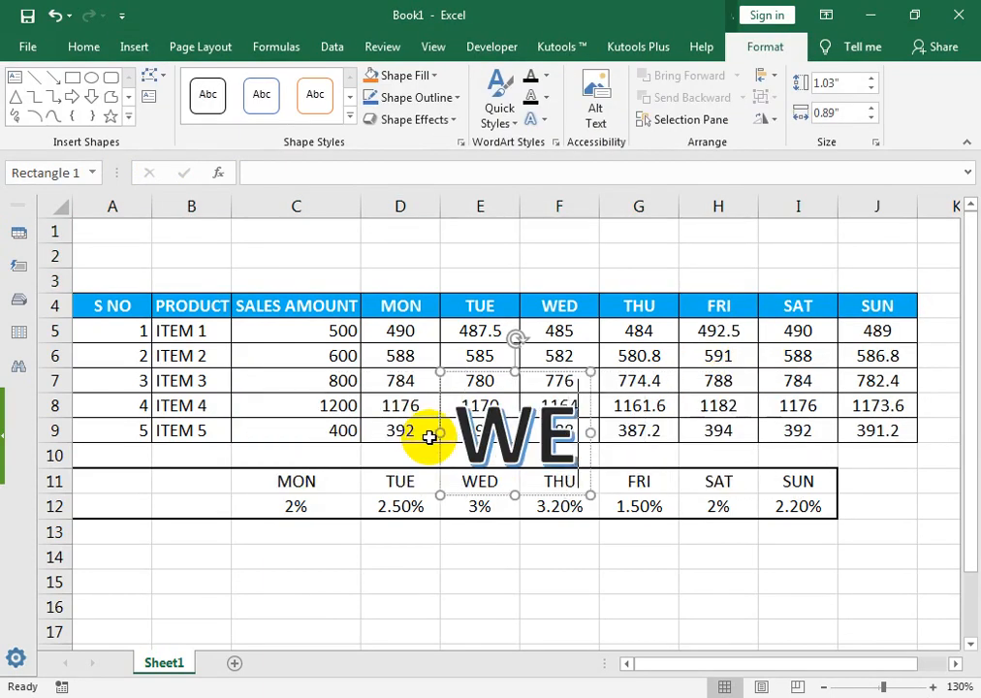
{"action": "type", "text": "EKL"}
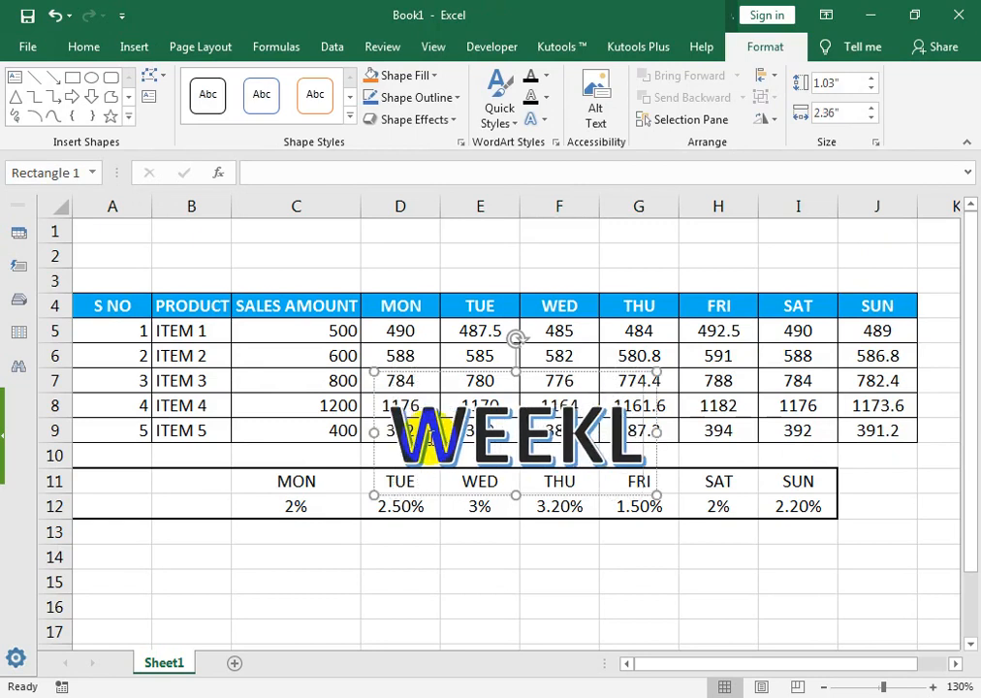
{"action": "type", "text": "Y DISCOU"}
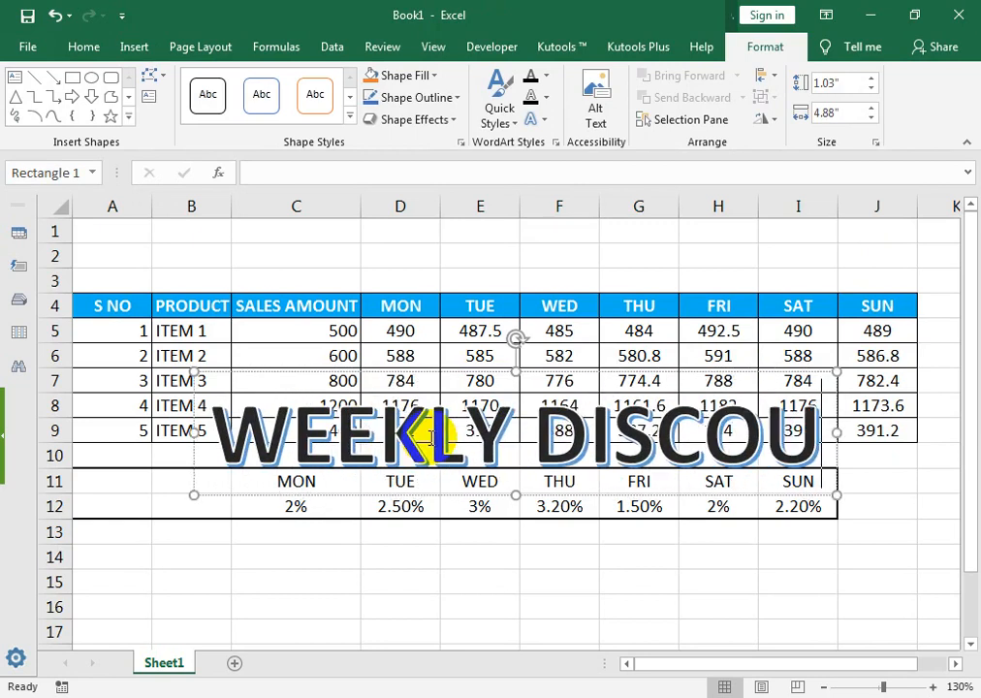
{"action": "type", "text": "NT"}
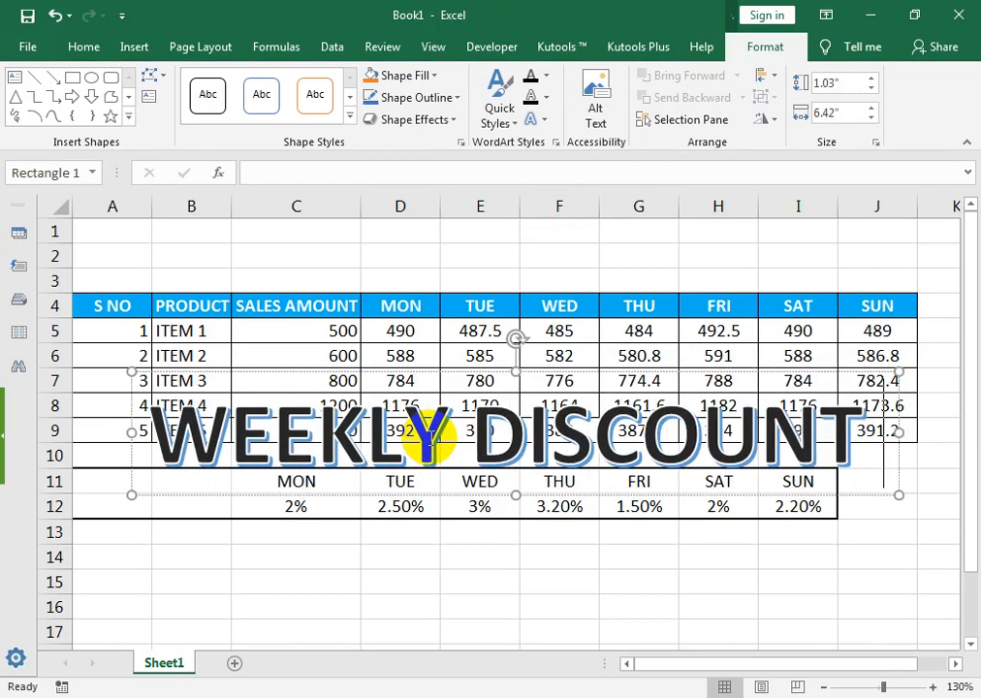
{"action": "type", "text": " CALCULATOR"}
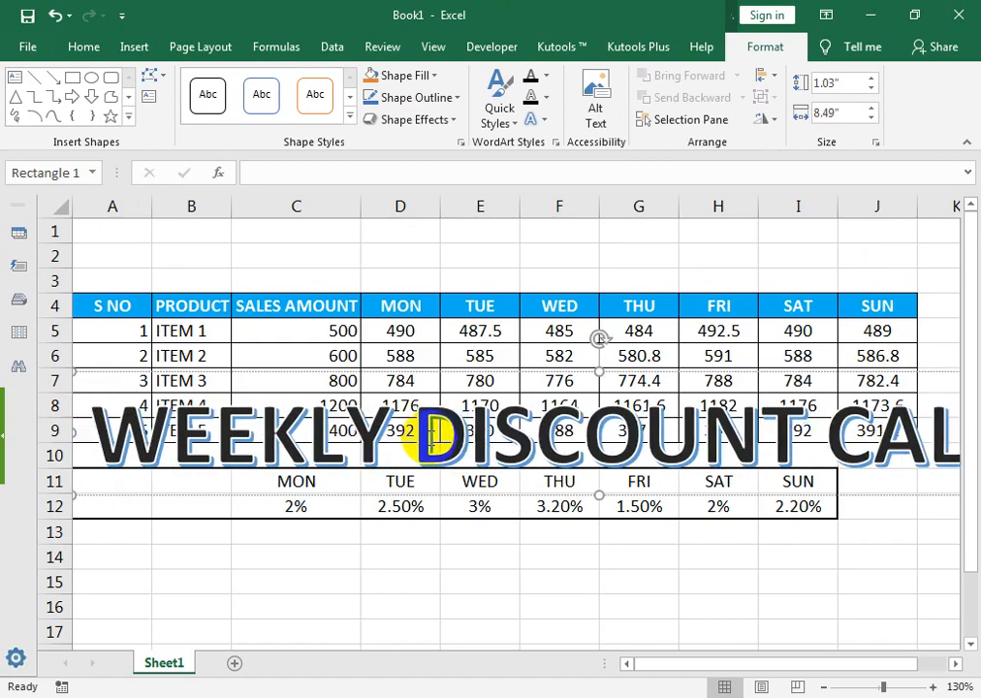
Step: Reduce the WordArt title's font size to 36 and place it over rows 1 to 3, above the table
{"action": "triple_click", "coordinate": [433, 438]}
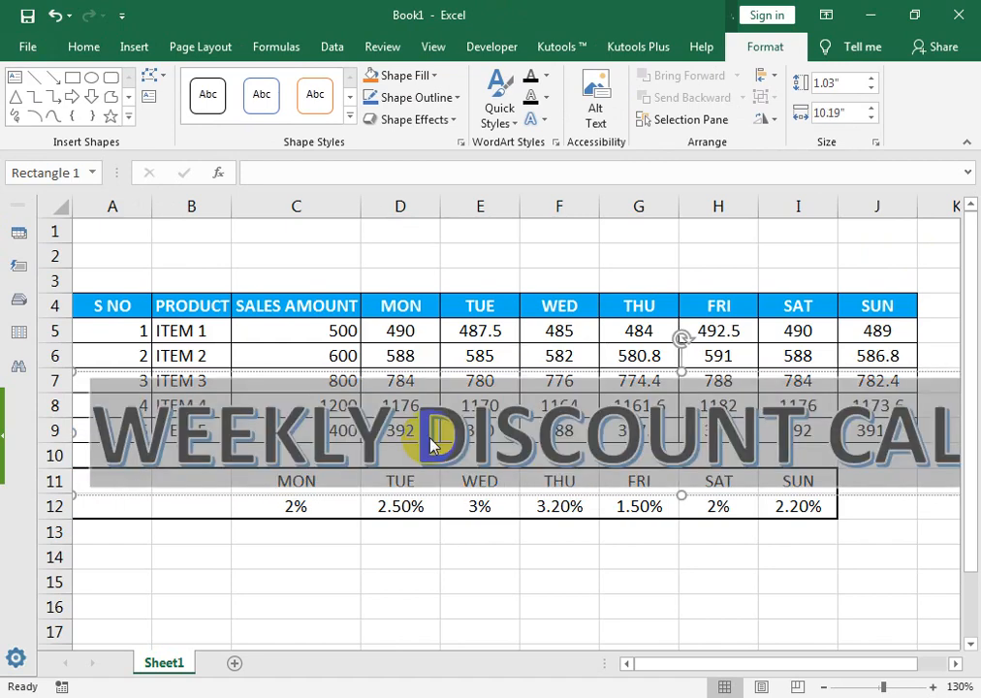
{"action": "left_click", "coordinate": [81, 51]}
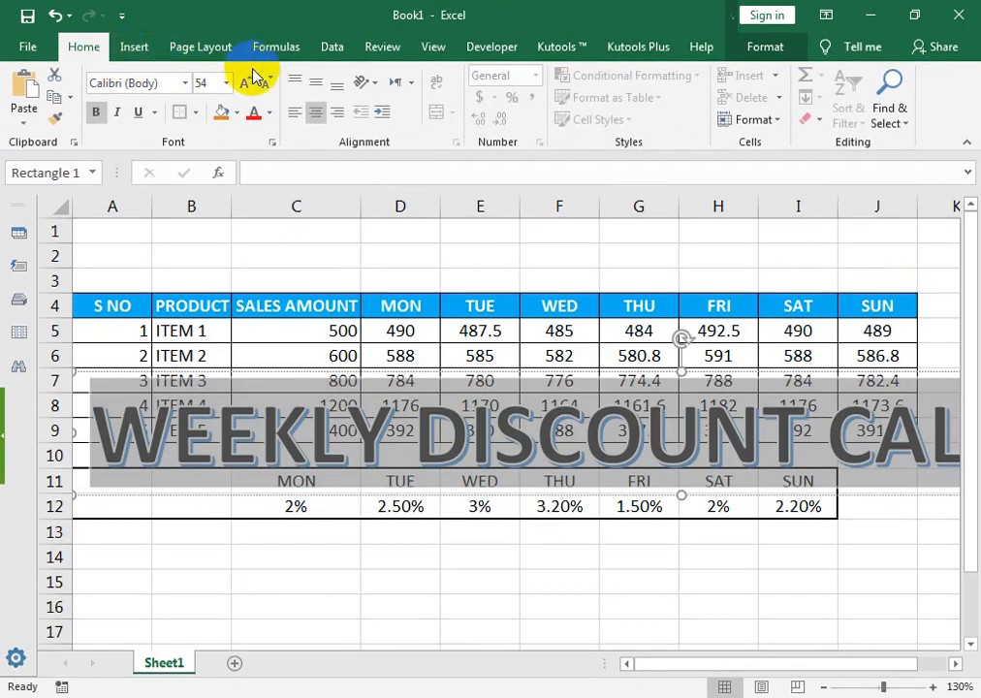
{"action": "left_click", "coordinate": [260, 84]}
{"action": "left_click", "coordinate": [261, 84]}
{"action": "left_click_drag", "start_coordinate": [324, 370], "coordinate": [222, 176]}
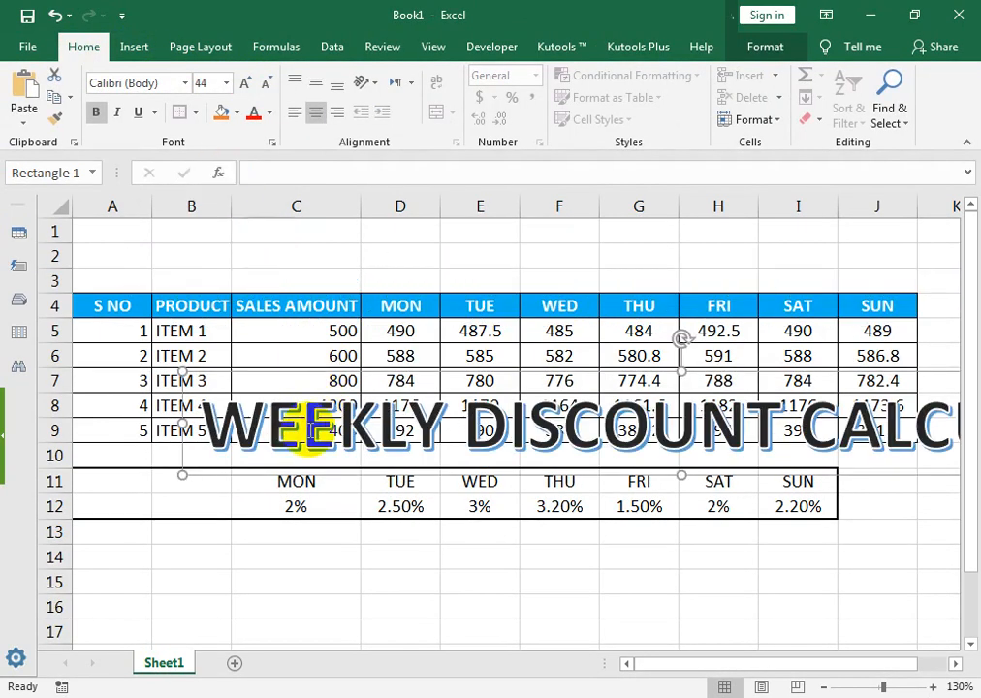
{"action": "left_click_drag", "start_coordinate": [296, 482], "coordinate": [212, 259]}
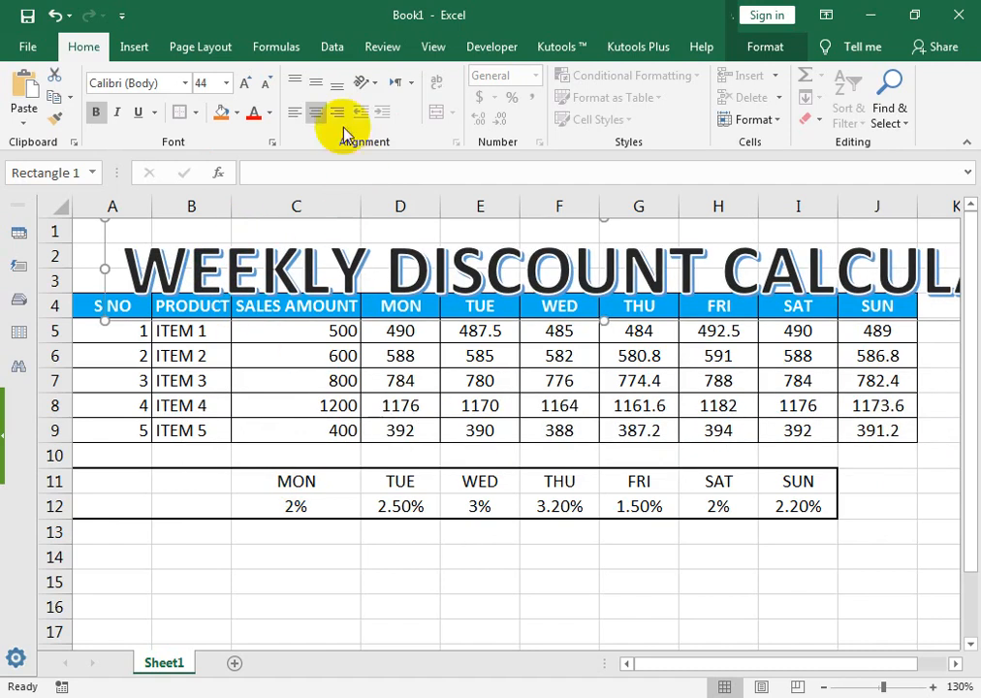
{"action": "left_click", "coordinate": [264, 84]}
{"action": "left_click", "coordinate": [263, 83]}
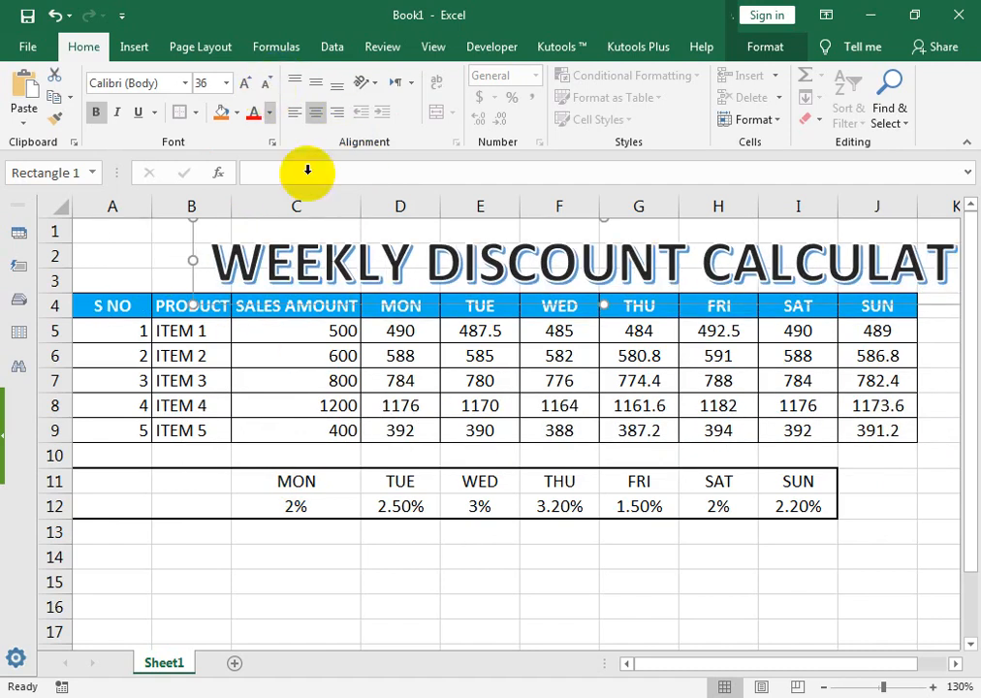
{"action": "left_click_drag", "start_coordinate": [361, 313], "coordinate": [264, 290]}
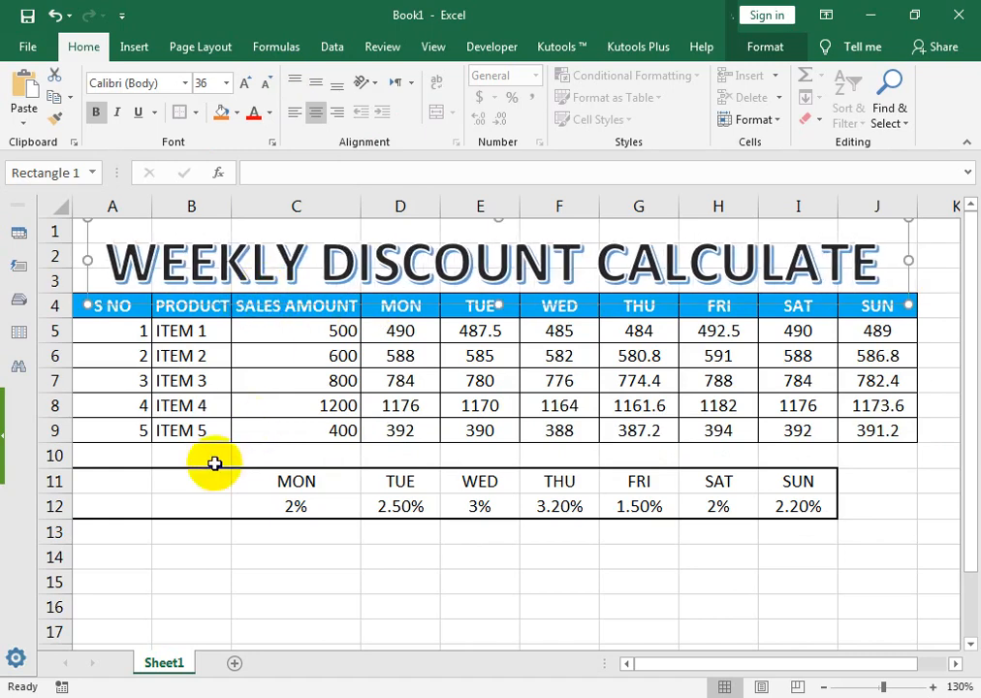
Step: Paste a text box reading Absolute References onto the sheet, around row 10 between the two tables
{"action": "left_click_drag", "start_coordinate": [225, 315], "coordinate": [388, 478]}
{"action": "left_click", "coordinate": [388, 477]}
{"action": "key", "text": "Delete"}
{"action": "left_click_drag", "start_coordinate": [714, 664], "coordinate": [523, 664]}
{"action": "left_click_drag", "start_coordinate": [141, 416], "coordinate": [147, 434]}
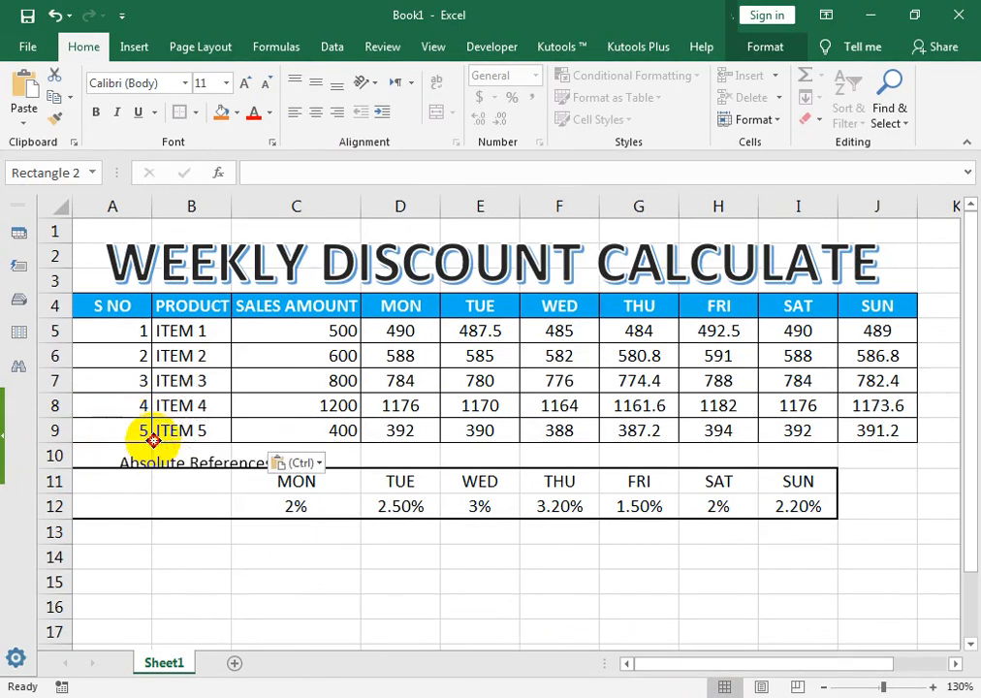
Step: Enlarge the Absolute References text to size 32, make it italic, and move its box below the percentage table
{"action": "left_click", "coordinate": [244, 84]}
{"action": "left_click", "coordinate": [244, 83]}
{"action": "left_click", "coordinate": [244, 84]}
{"action": "left_click_drag", "start_coordinate": [112, 438], "coordinate": [124, 516]}
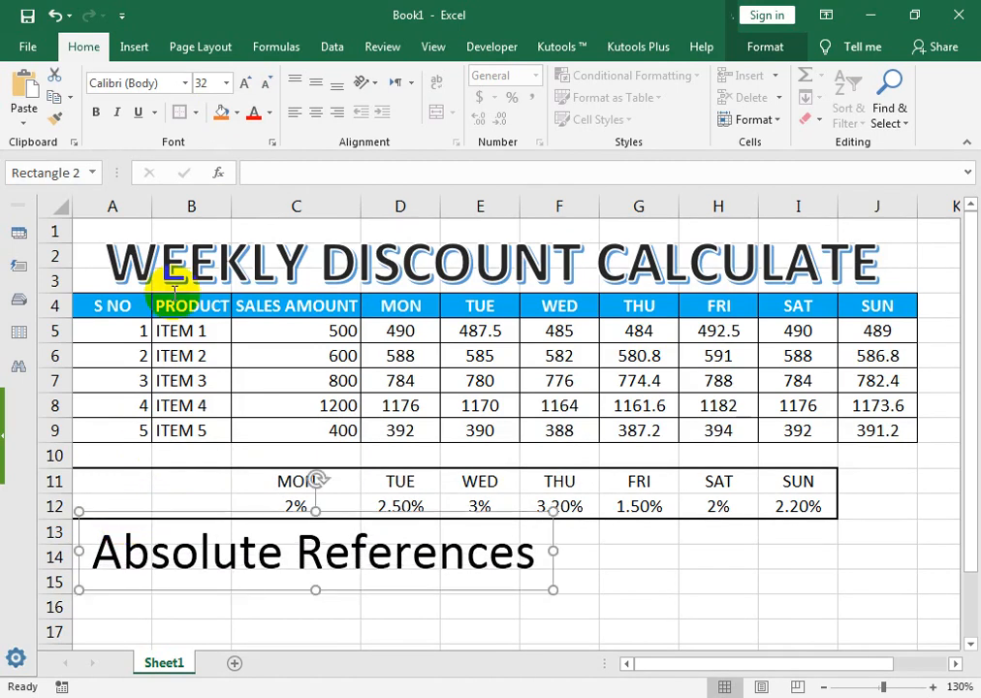
{"action": "left_click", "coordinate": [116, 113]}
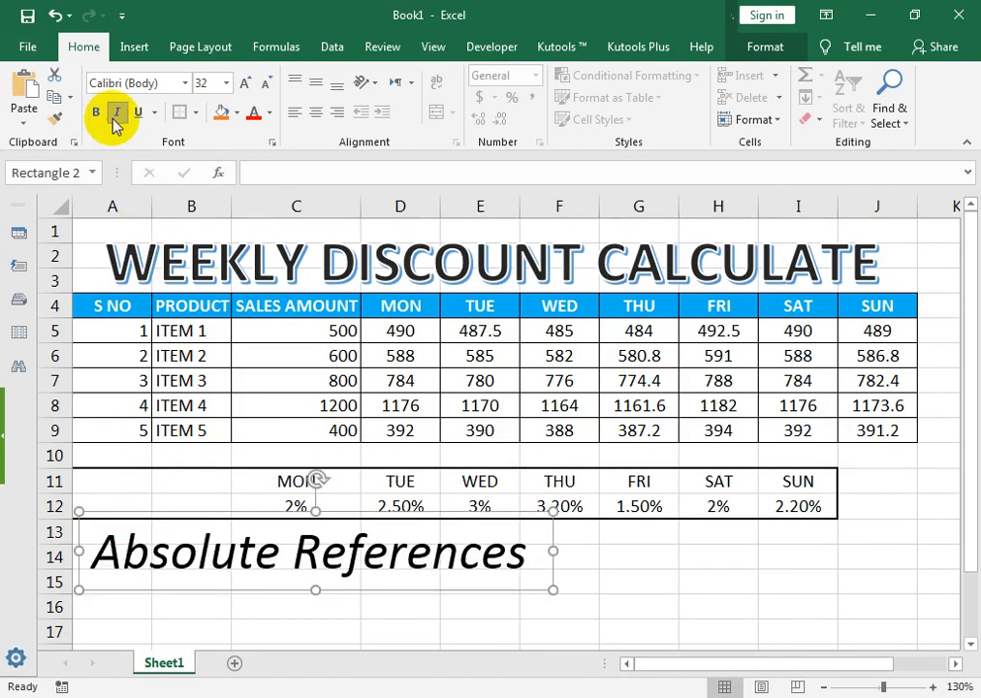
Step: Widen the Absolute References box to reach column J, set its font size to 44 and center the text
{"action": "left_click_drag", "start_coordinate": [557, 555], "coordinate": [897, 550]}
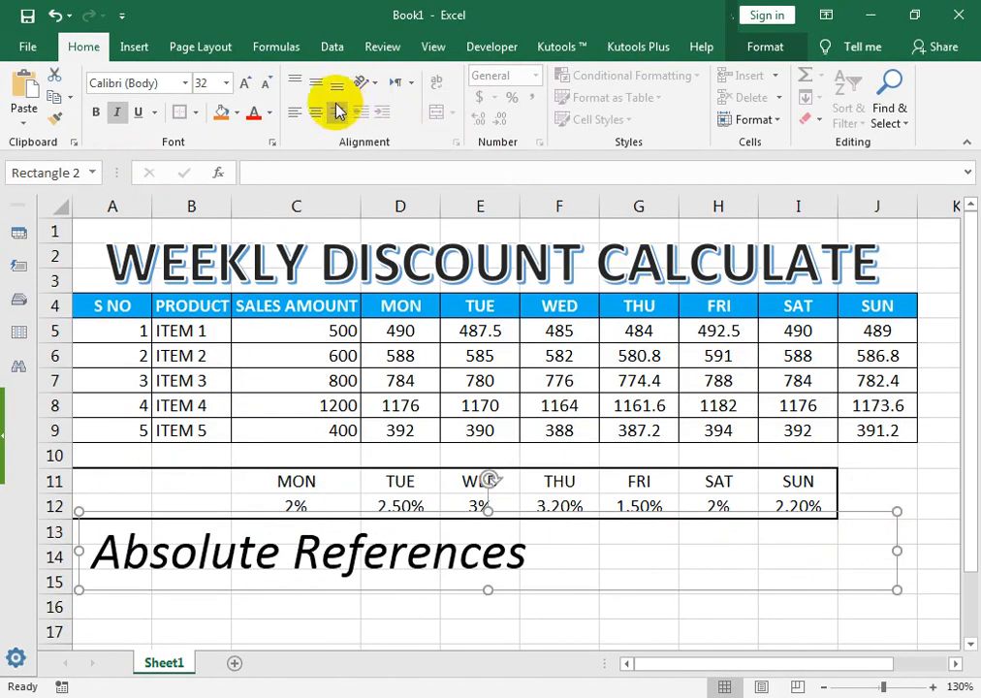
{"action": "left_click", "coordinate": [242, 84]}
{"action": "left_click", "coordinate": [243, 84]}
{"action": "left_click", "coordinate": [242, 85]}
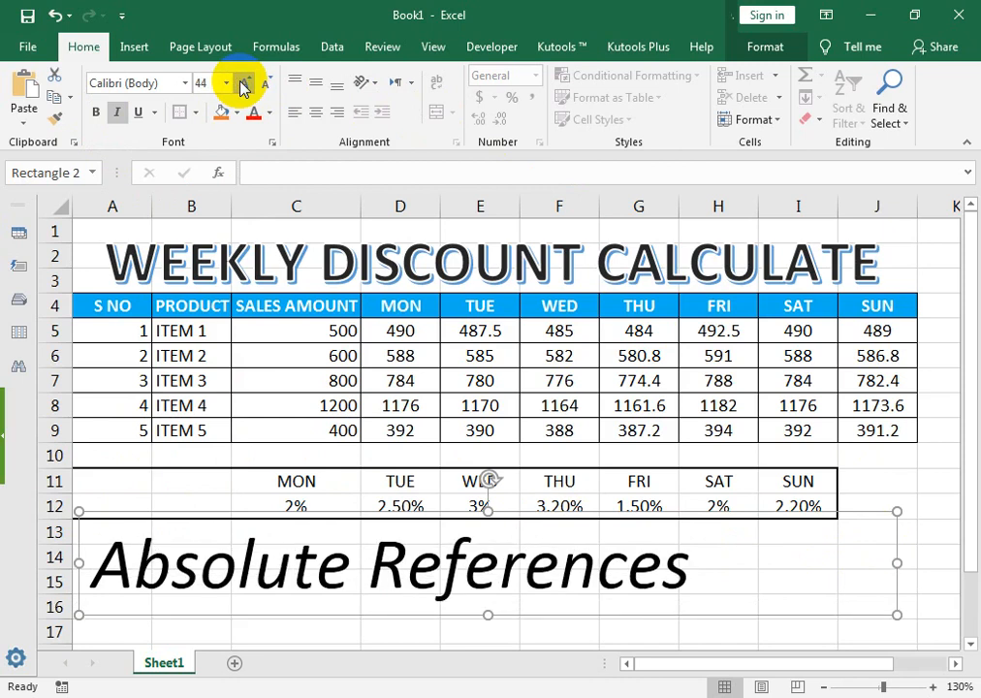
{"action": "left_click", "coordinate": [315, 114]}
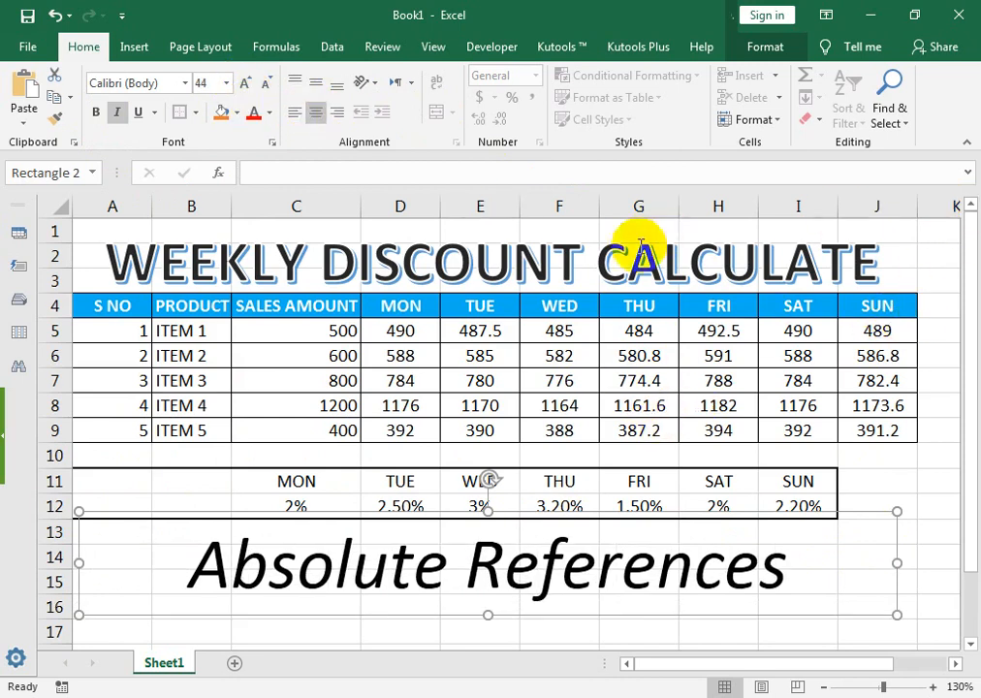
Step: Shift the WEEKLY DISCOUNT CALCULATE title slightly to the right above the table and deselect it
{"action": "left_click", "coordinate": [595, 244]}
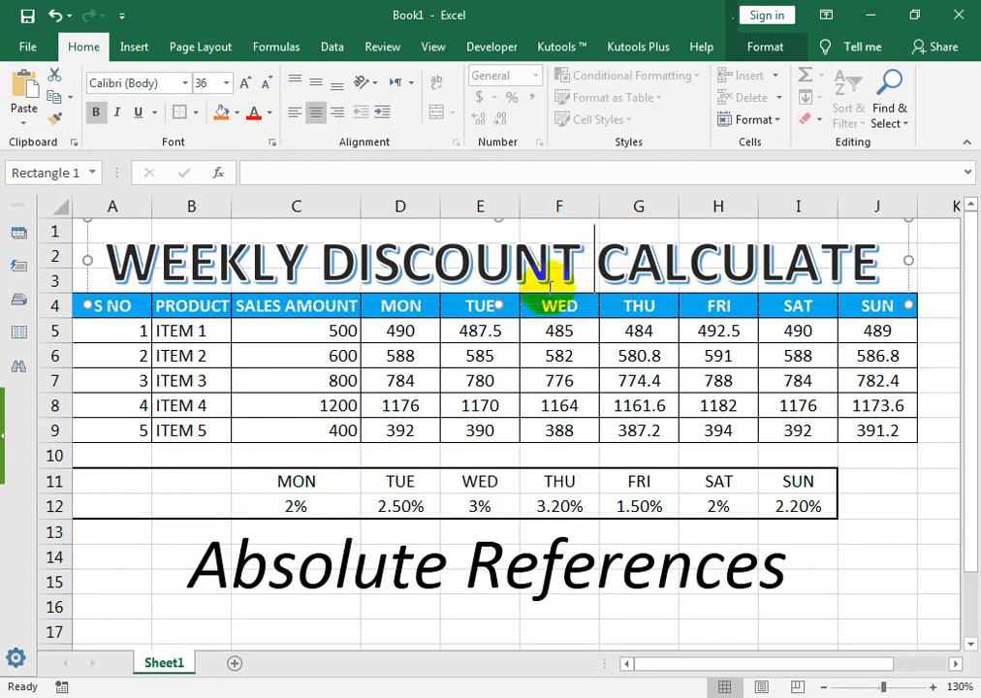
{"action": "left_click_drag", "start_coordinate": [532, 308], "coordinate": [547, 304]}
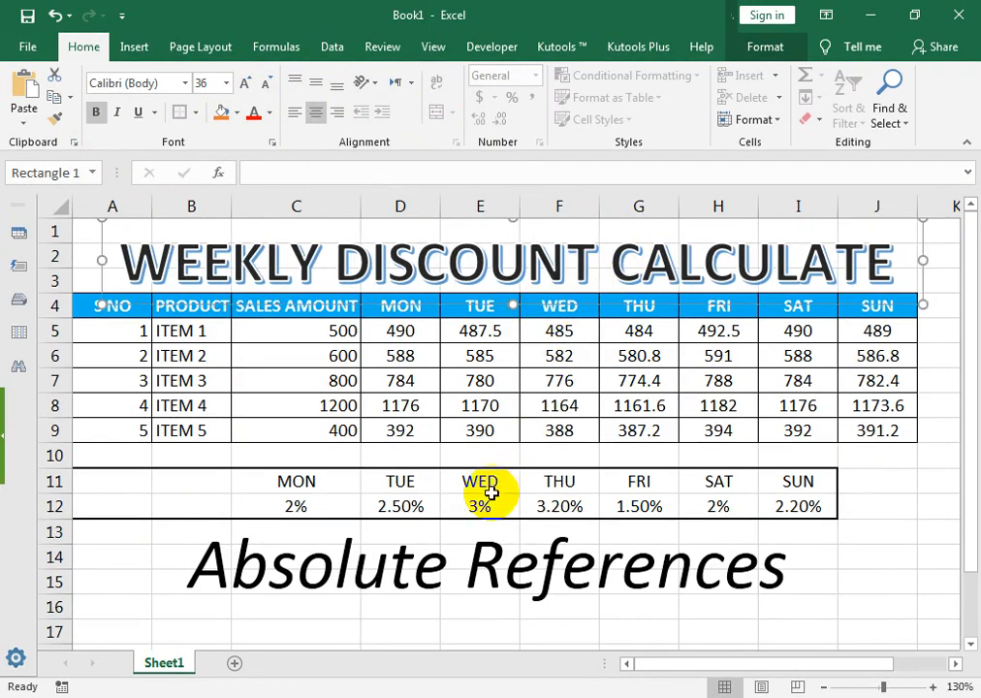
{"action": "left_click", "coordinate": [449, 373]}
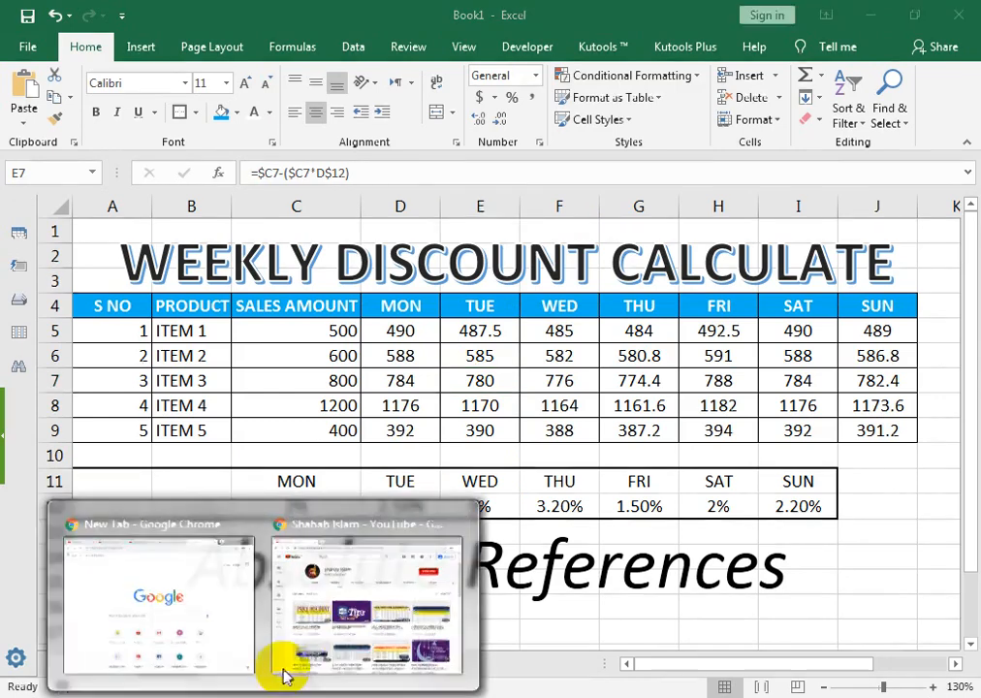
Step: Switch to the Chrome window with the YouTube channel's Videos page
{"action": "left_click", "coordinate": [360, 606]}
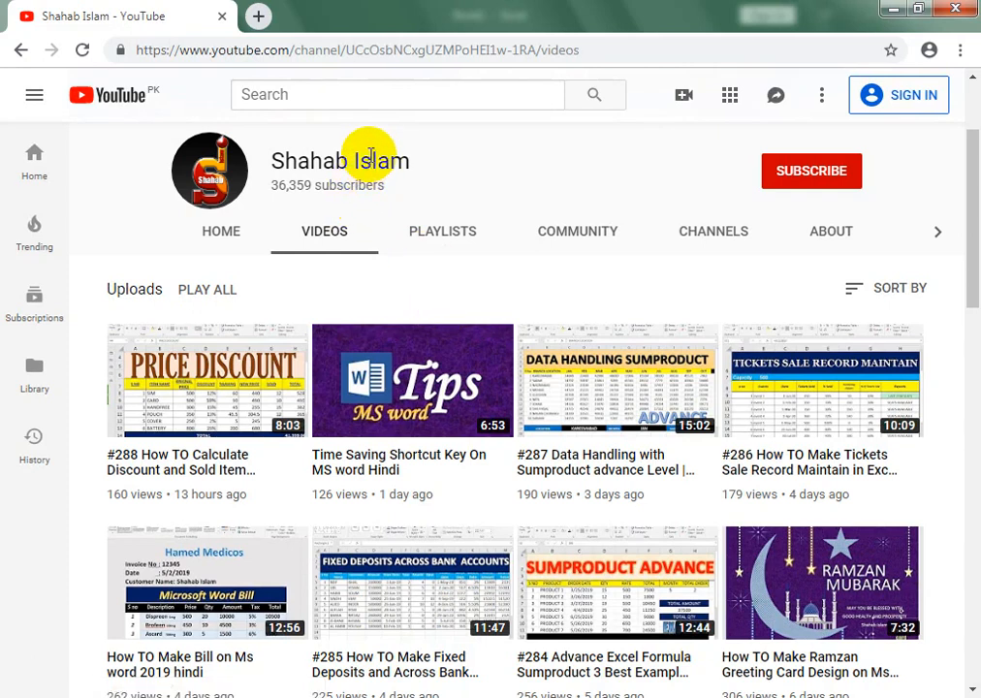